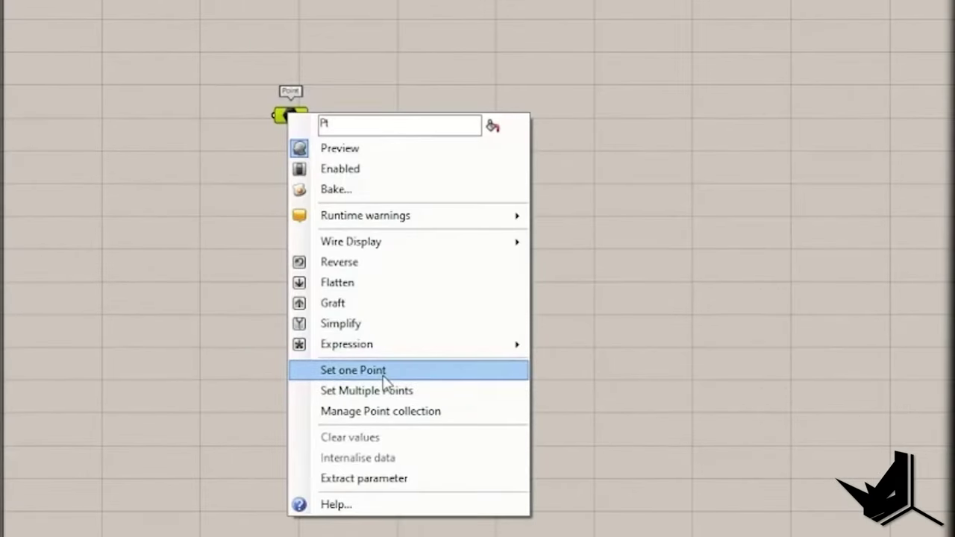
# Set one point in the Point parameter and use it as the origin of an XY Plane component.
pyautogui.click(358, 370)
pyautogui.write('xy')
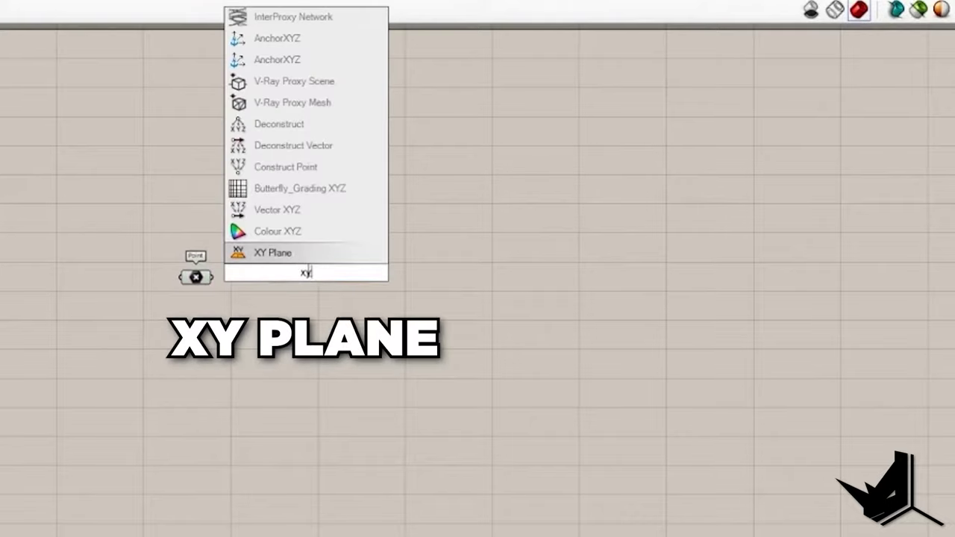
pyautogui.press('Return')
pyautogui.moveTo(293, 272); pyautogui.dragTo(235, 282)
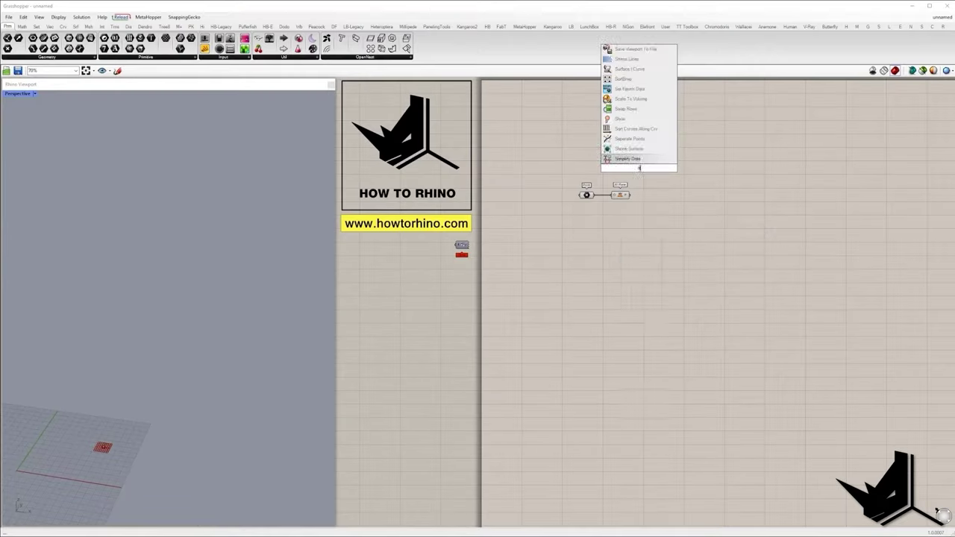
# Add a Square grid on the XY plane and connect sliders for Size 9.00, Extent X 8 and Extent Y 7.
pyautogui.click(351, 105)
pyautogui.moveTo(335, 200); pyautogui.dragTo(362, 139)
pyautogui.doubleClick(634, 231)
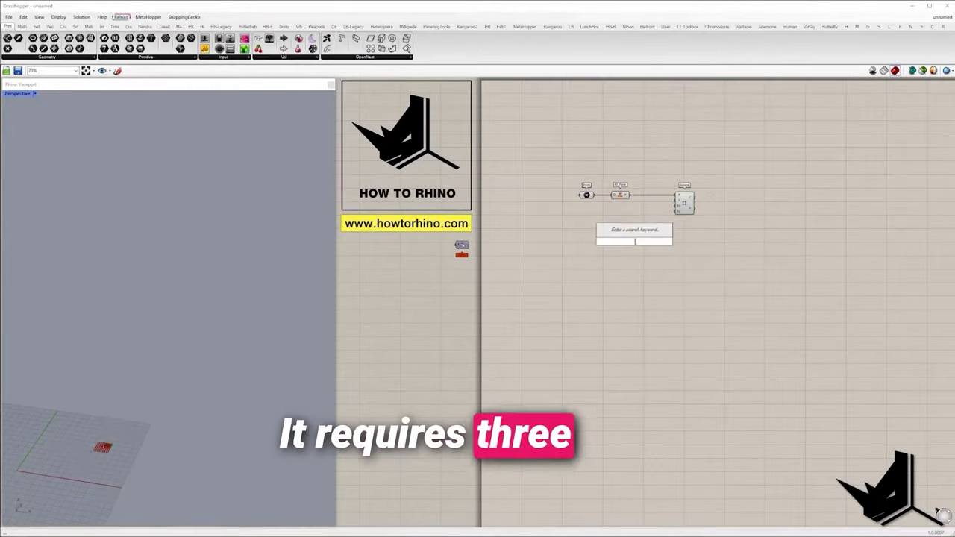
pyautogui.write('0<')
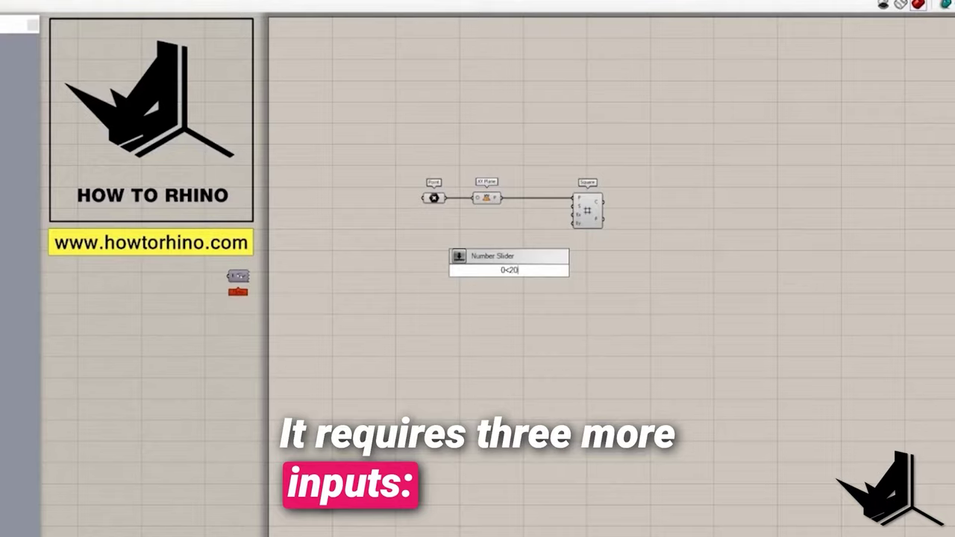
pyautogui.write('20')
pyautogui.press('Return')
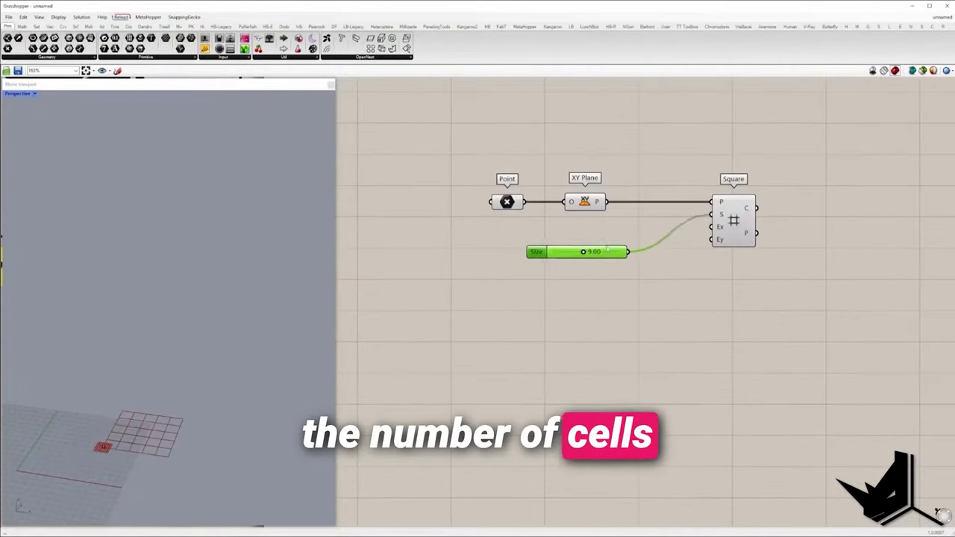
pyautogui.doubleClick(600, 270)
pyautogui.press('Return')
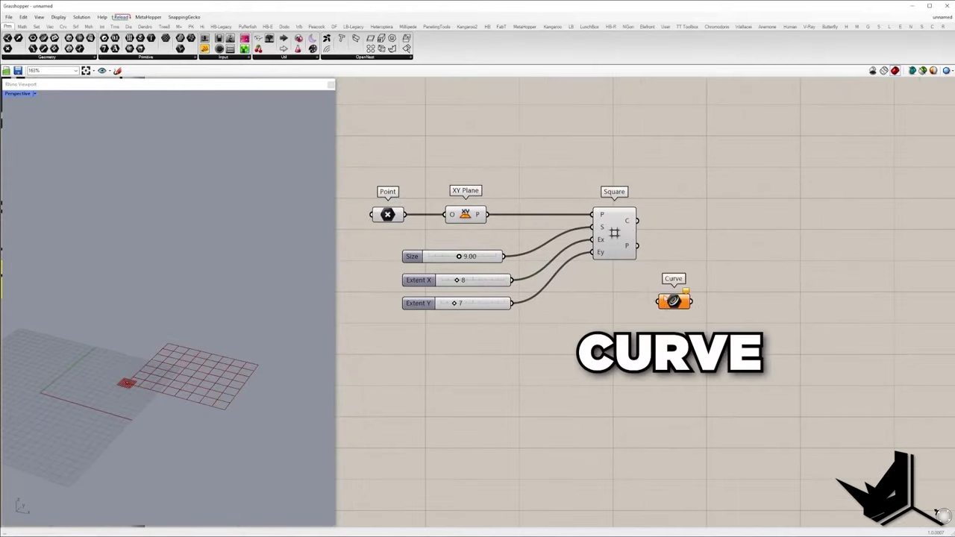
# Collect the square grid's cells in a flattened Curve parameter and feed it to a Move component.
pyautogui.moveTo(638, 220); pyautogui.dragTo(656, 301)
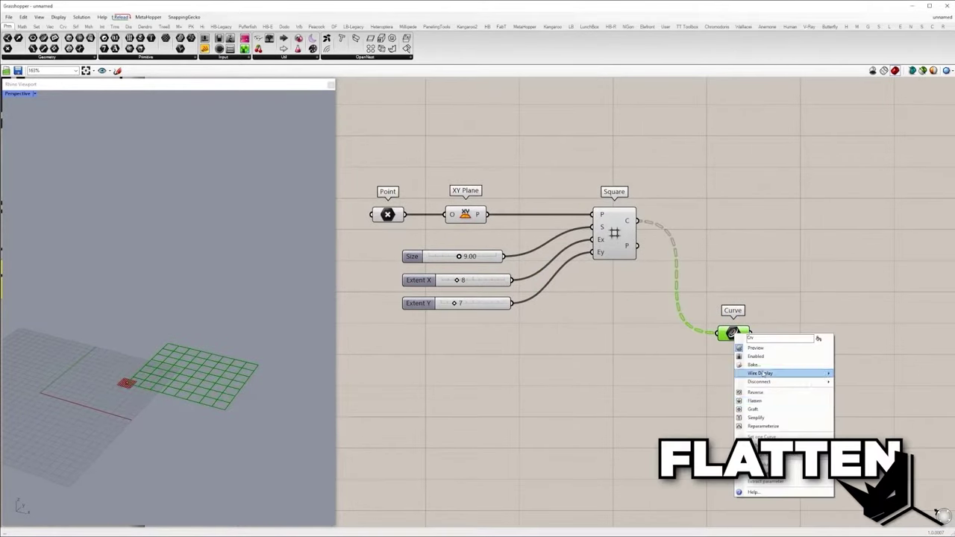
pyautogui.click(776, 402)
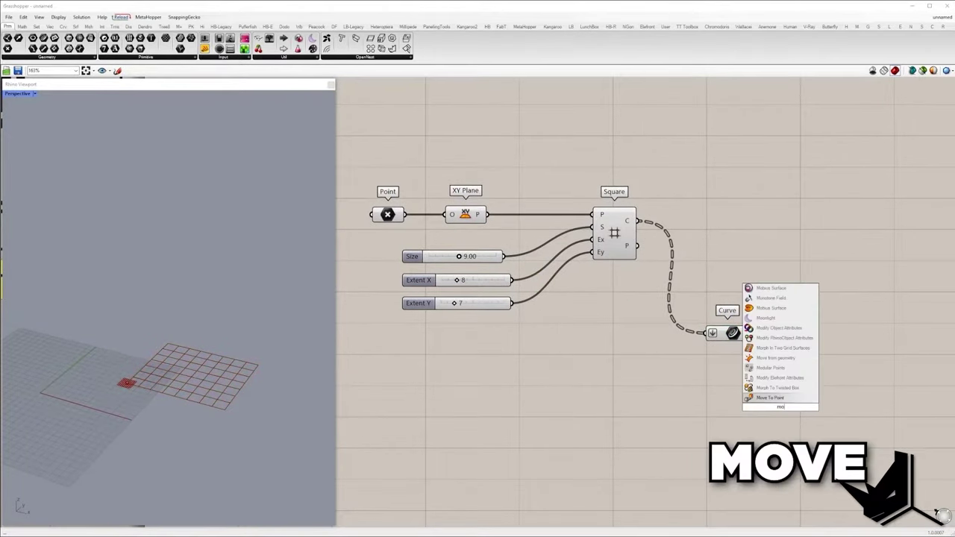
pyautogui.click(776, 293)
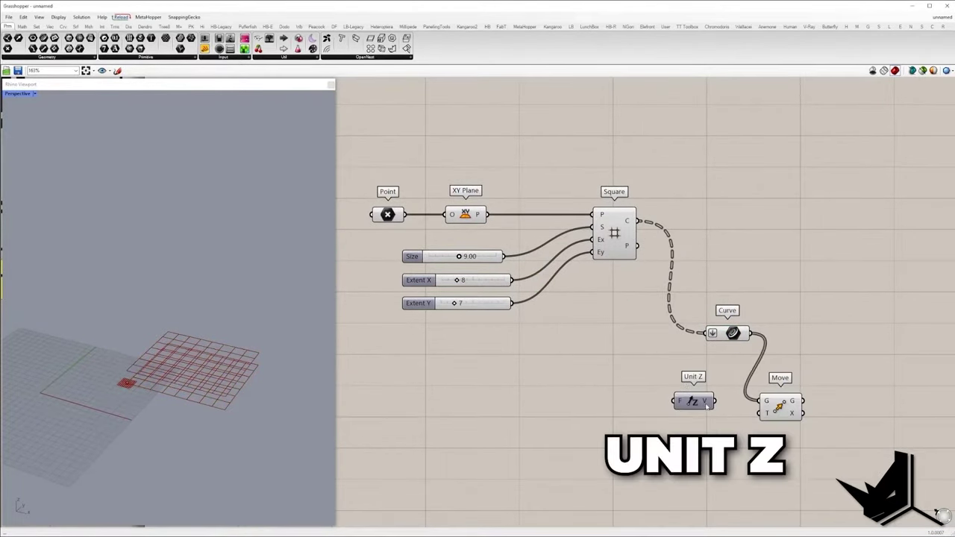
# Drive the Move with a grafted Unit Z vector from a Series using Count 20 and the grid Size as step.
pyautogui.moveTo(788, 400); pyautogui.dragTo(714, 401)
pyautogui.rightClick(707, 434)
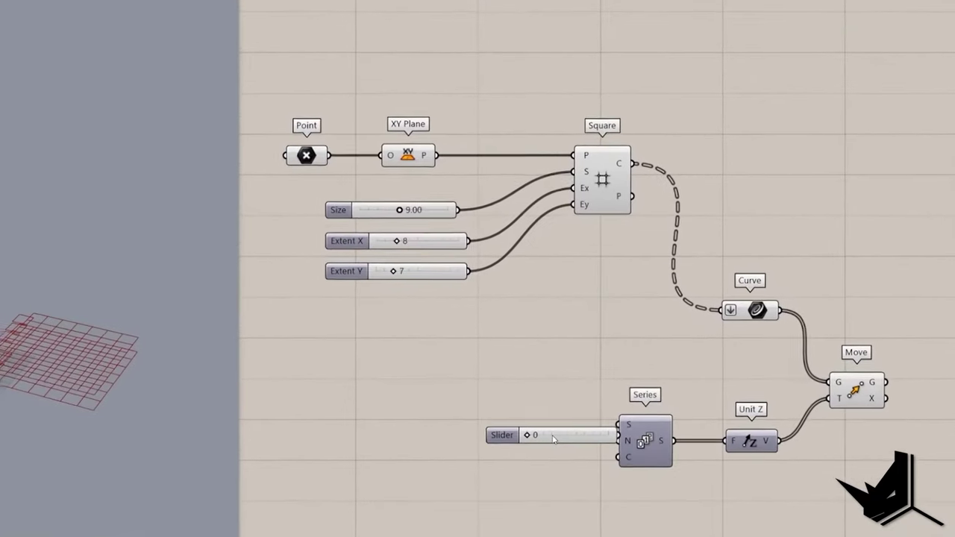
pyautogui.doubleClick(552, 439)
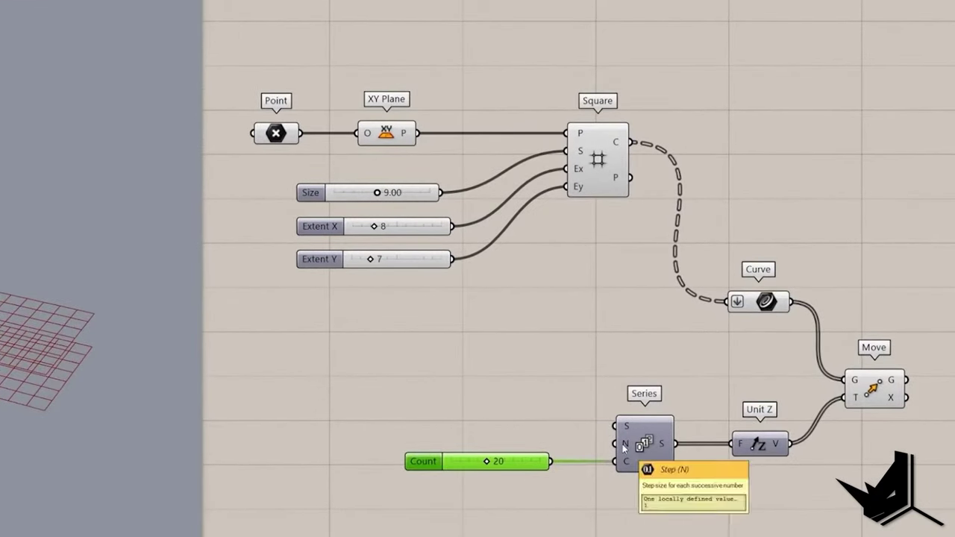
pyautogui.click(809, 493)
pyautogui.click(871, 388)
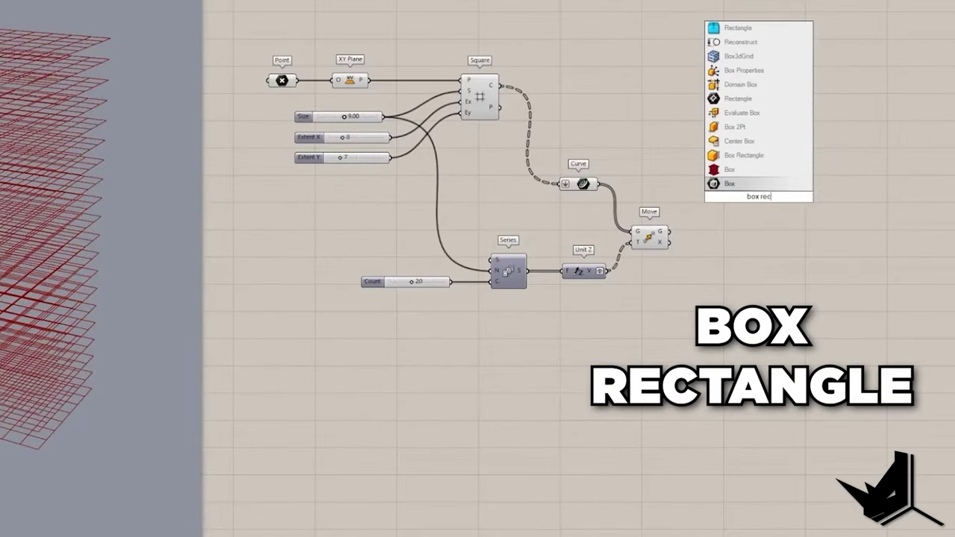
# Create boxes from the moved cells with Box Rectangle, using the grid Size slider as the height.
pyautogui.press('Return')
pyautogui.moveTo(667, 231); pyautogui.dragTo(754, 132)
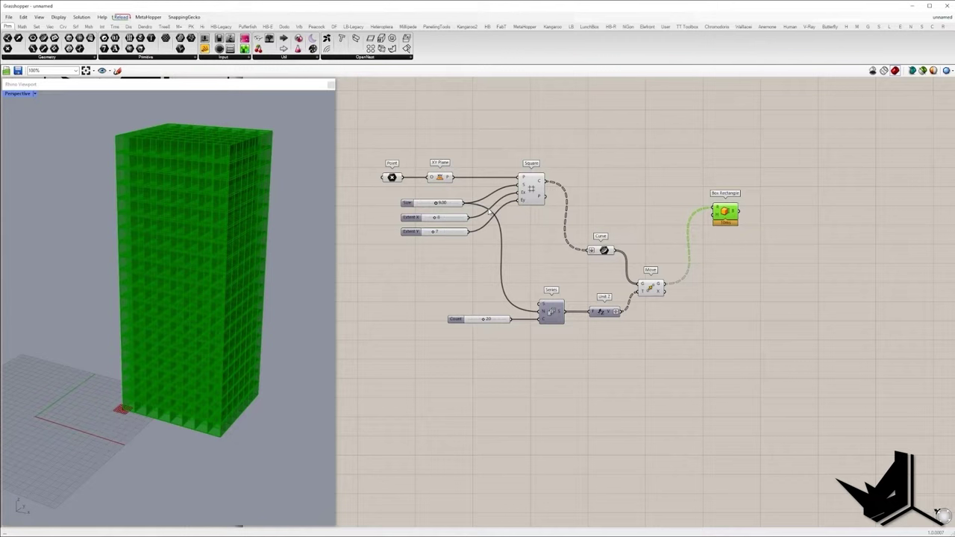
pyautogui.moveTo(600, 217); pyautogui.dragTo(714, 215)
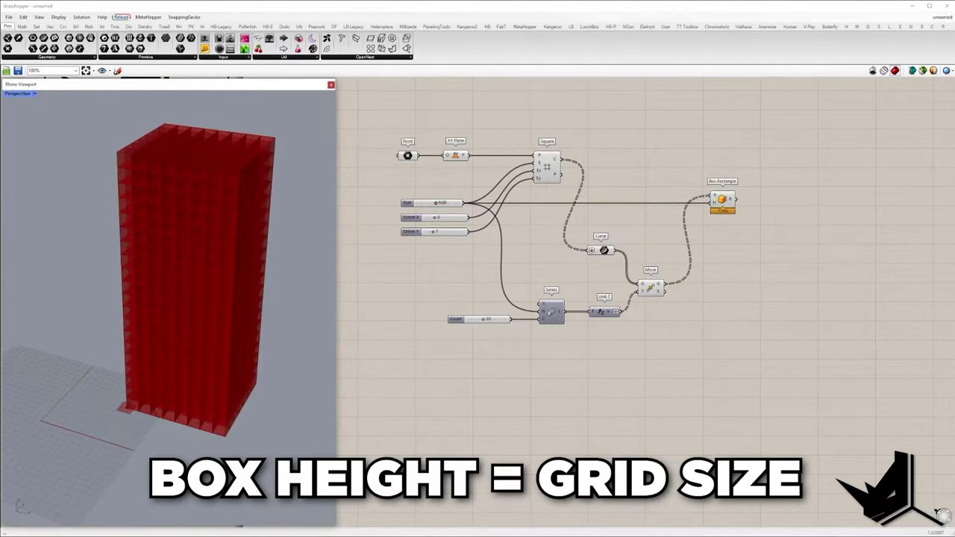
# Reference the attractor curves in a Curve parameter and connect the boxes to a Volume component for their centres.
pyautogui.click(213, 272)
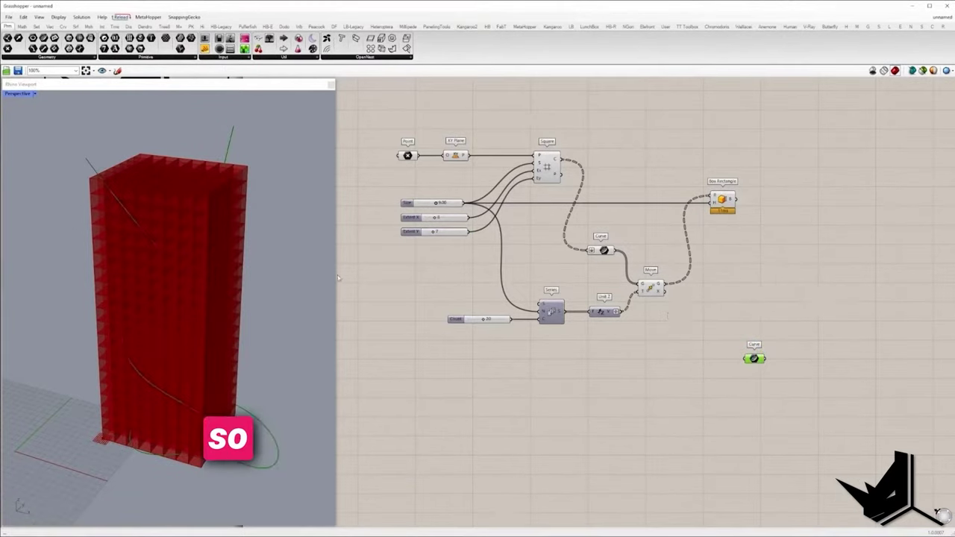
pyautogui.doubleClick(789, 195)
pyautogui.write('volume')
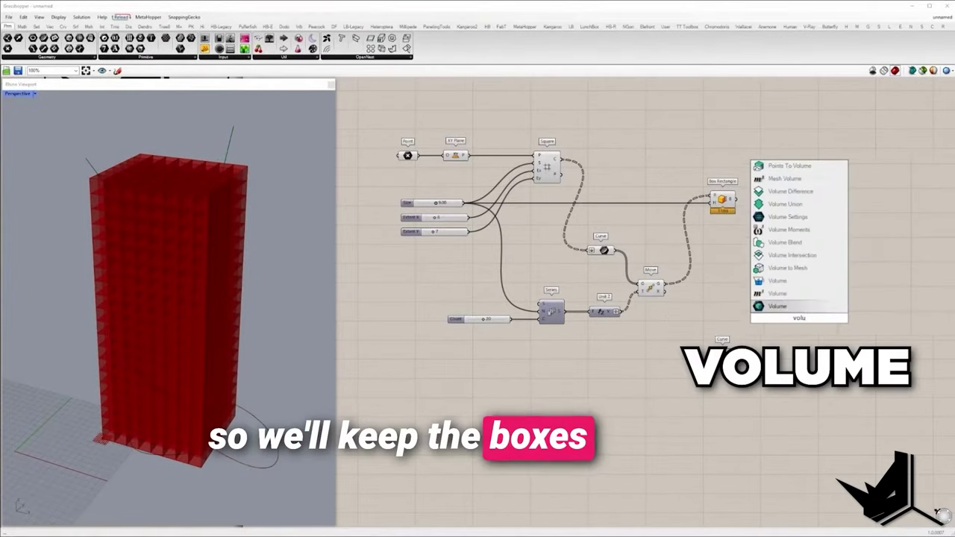
pyautogui.press('Return')
pyautogui.moveTo(731, 303); pyautogui.dragTo(800, 291)
pyautogui.moveTo(735, 199); pyautogui.dragTo(791, 291)
# Pull the box centres to the attractor curves with a Pull Point component and flatten the Box Rectangle output.
pyautogui.doubleClick(857, 298)
pyautogui.write('pull')
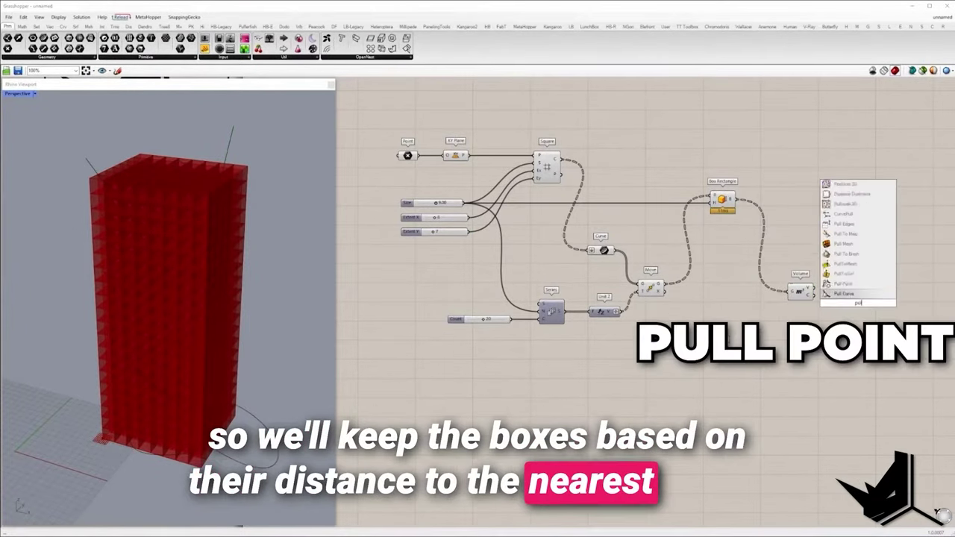
pyautogui.press('Return')
pyautogui.moveTo(846, 299); pyautogui.dragTo(863, 349)
pyautogui.rightClick(738, 203)
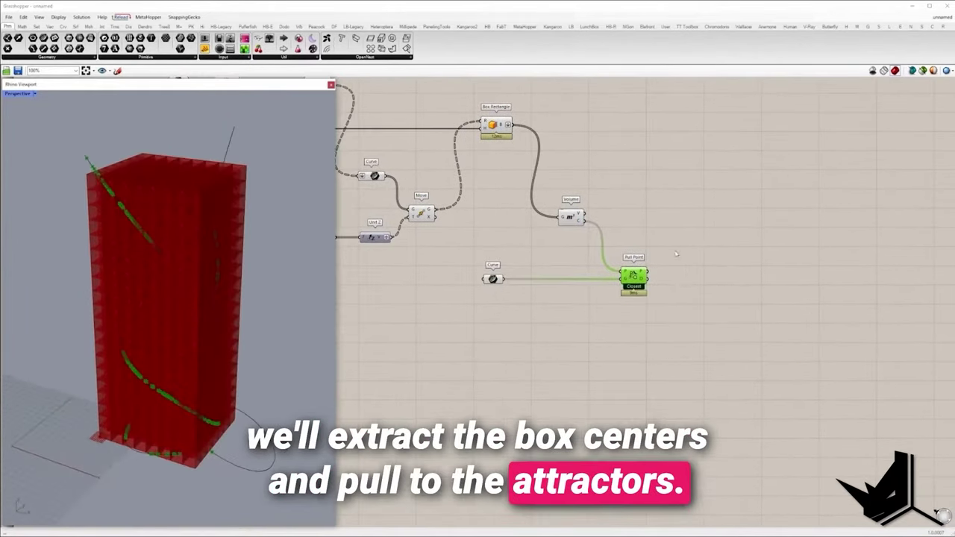
# Compare the Pull Point distances with a 16.80 slider using a Smaller Than component.
pyautogui.doubleClick(676, 254)
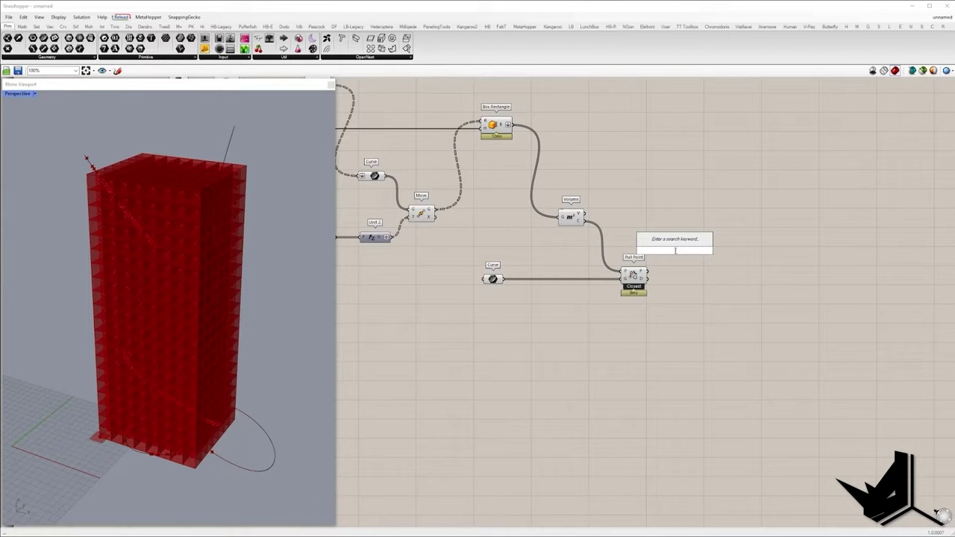
pyautogui.write('smaller')
pyautogui.press('Return')
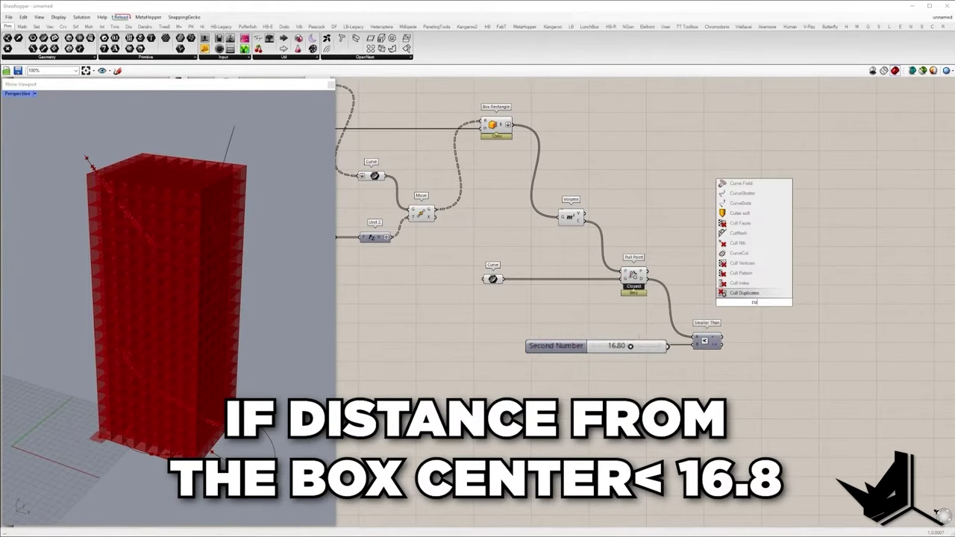
# Filter the boxes with a Cull Pattern component driven by the Smaller Than result.
pyautogui.press('Return')
pyautogui.moveTo(744, 299); pyautogui.dragTo(634, 218)
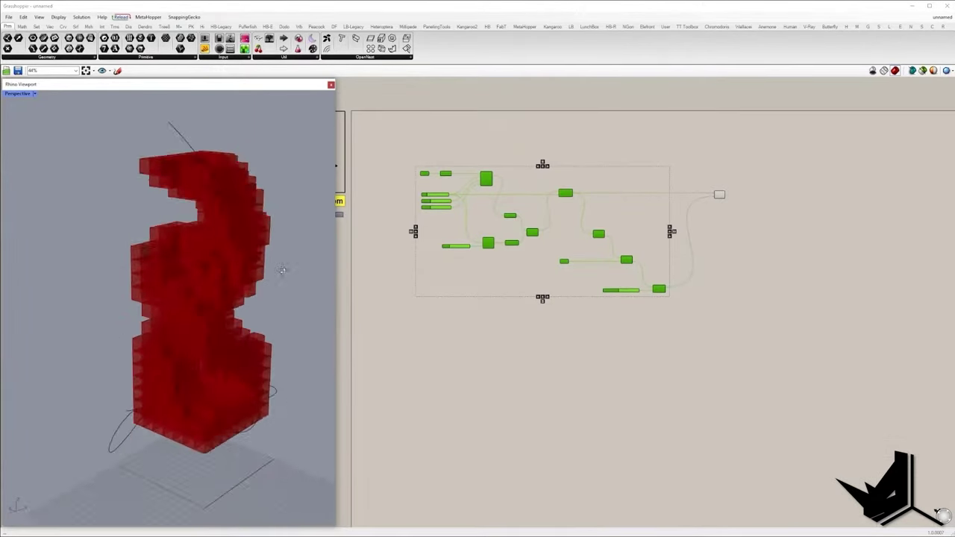
pyautogui.moveTo(282, 270); pyautogui.dragTo(191, 367, button='right')
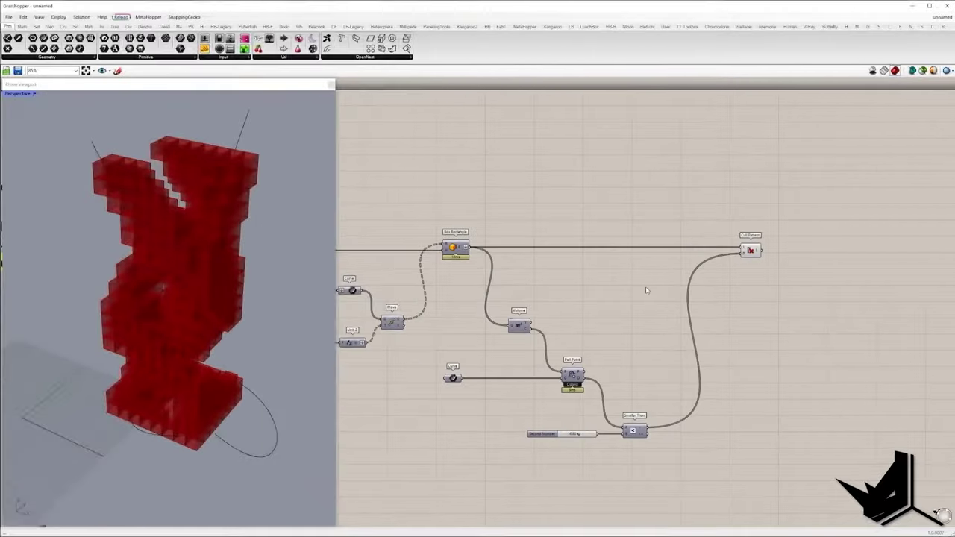
pyautogui.moveTo(538, 220)
pyautogui.mouseDown()
pyautogui.moveTo(566, 161)
pyautogui.moveTo(598, 180)
pyautogui.mouseUp()
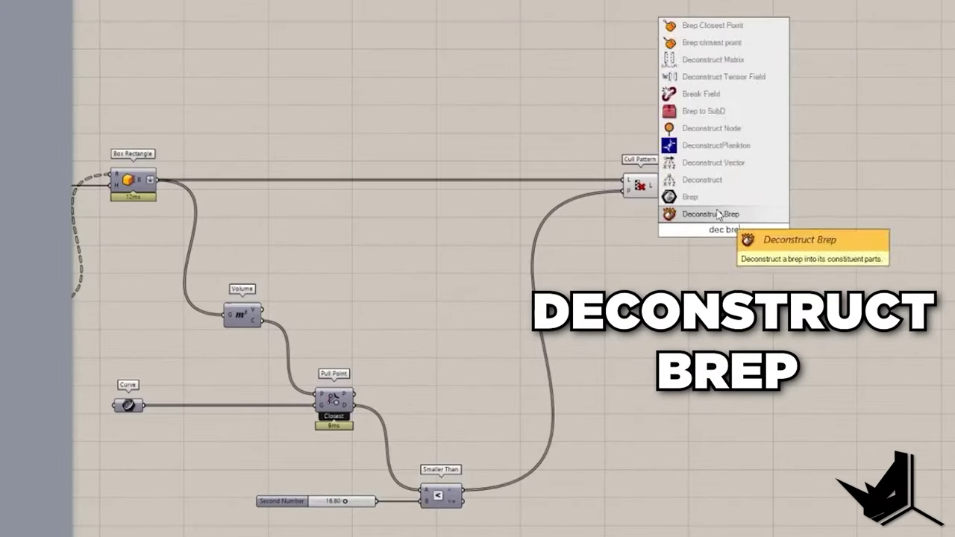
# Deconstruct the kept boxes into flattened faces with Deconstruct Brep and pass their Area centroids to Cull Duplicates.
pyautogui.click(718, 214)
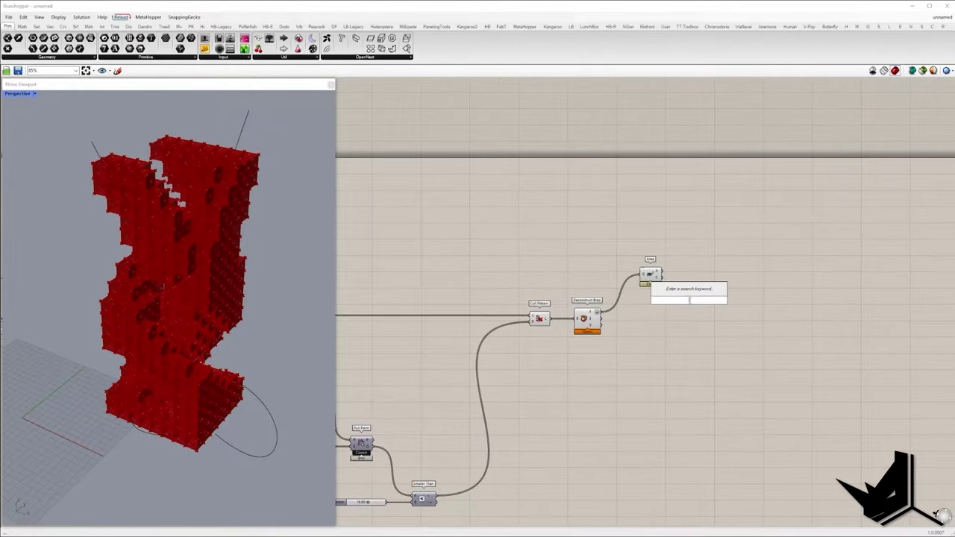
pyautogui.write('cull')
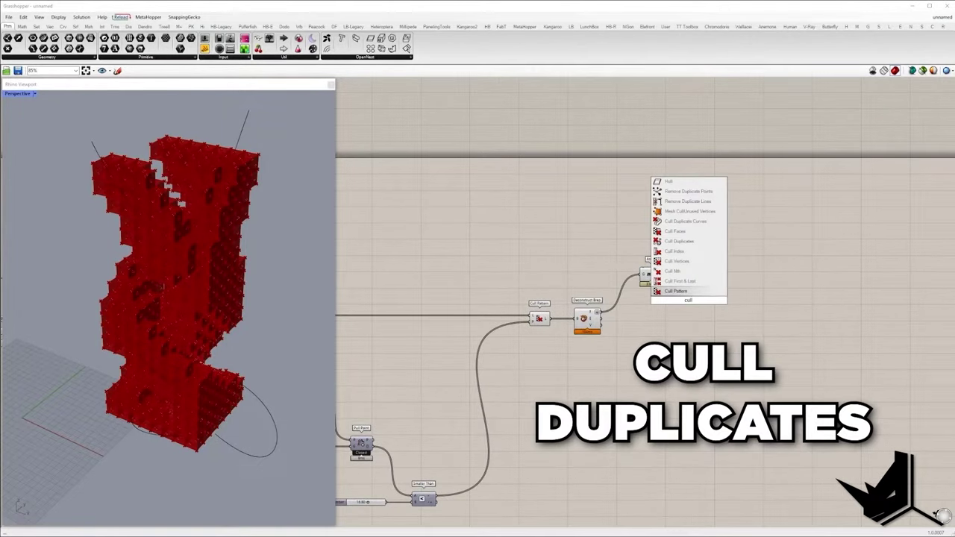
pyautogui.click(676, 241)
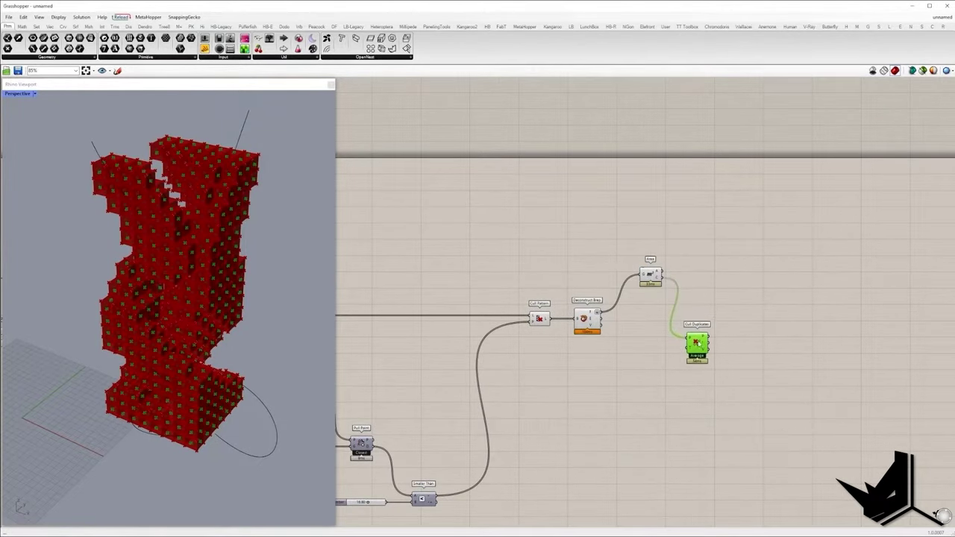
# Set Cull Duplicates to Cull All and use its indices in a List Item component to extract the matching faces.
pyautogui.scroll(4, 700, 345)
pyautogui.rightClick(695, 336)
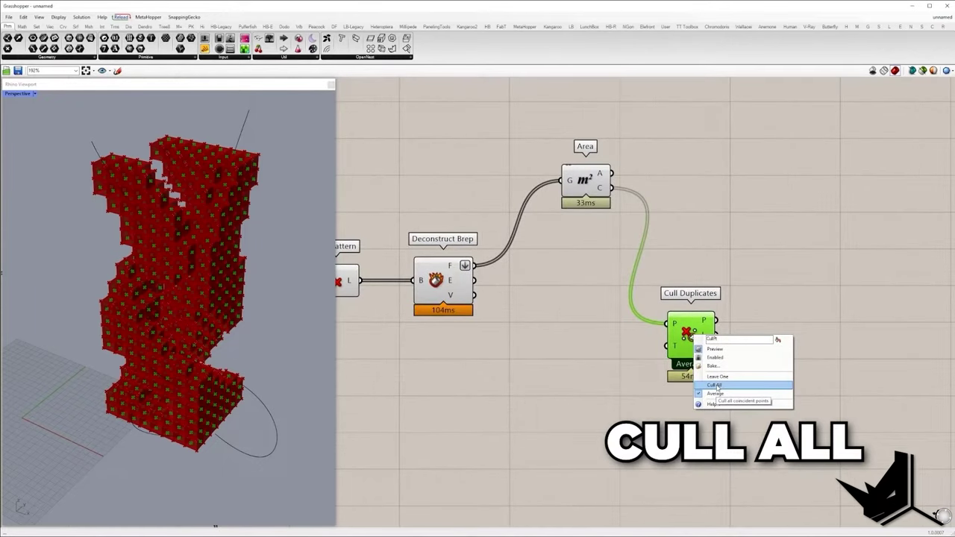
pyautogui.click(713, 385)
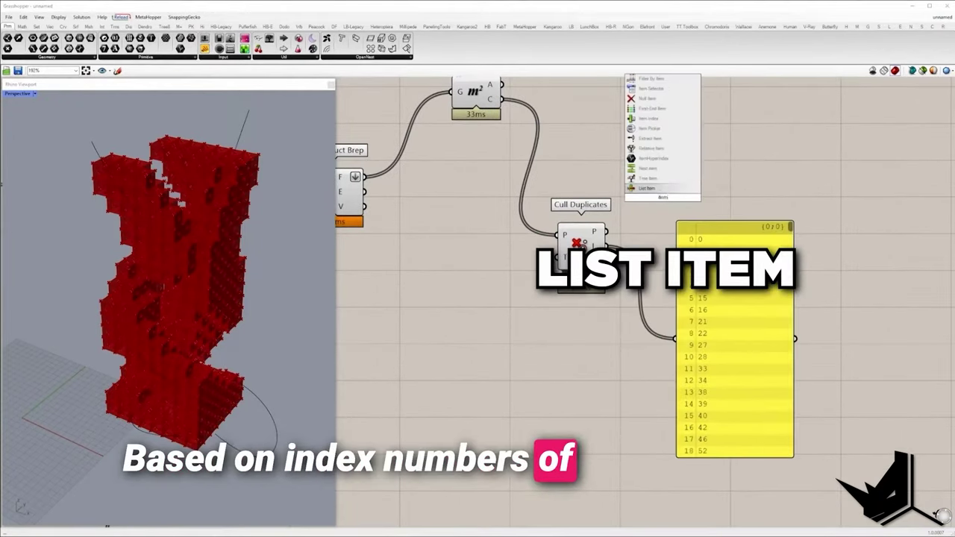
pyautogui.click(639, 82)
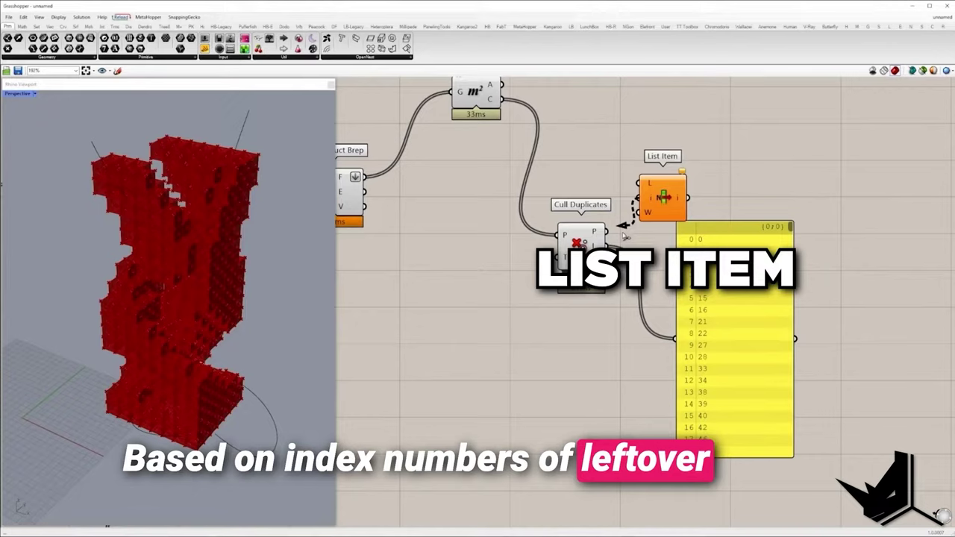
pyautogui.moveTo(641, 188); pyautogui.dragTo(441, 182)
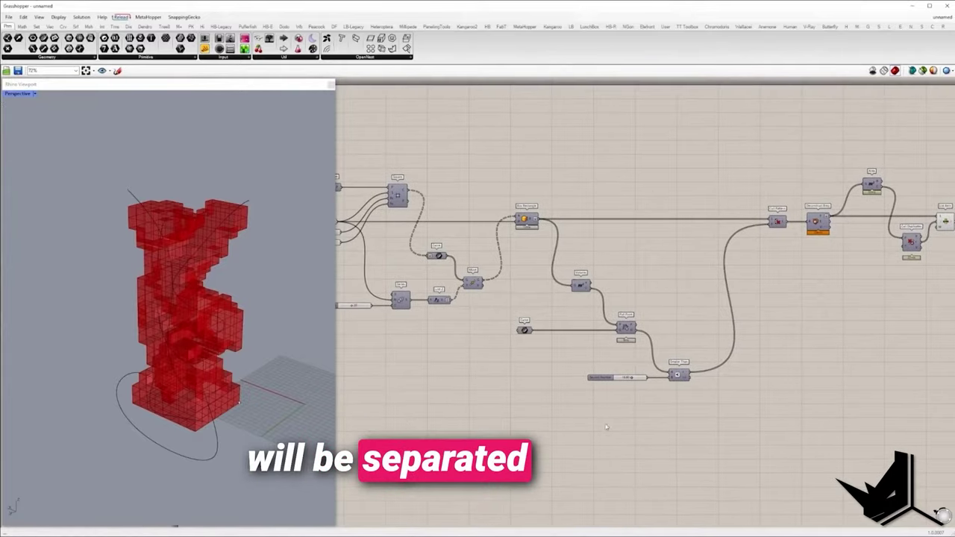
# Add a Bounding Box around all the original boxes and set it to Union Box.
pyautogui.doubleClick(605, 417)
pyautogui.write('bound')
pyautogui.click(590, 386)
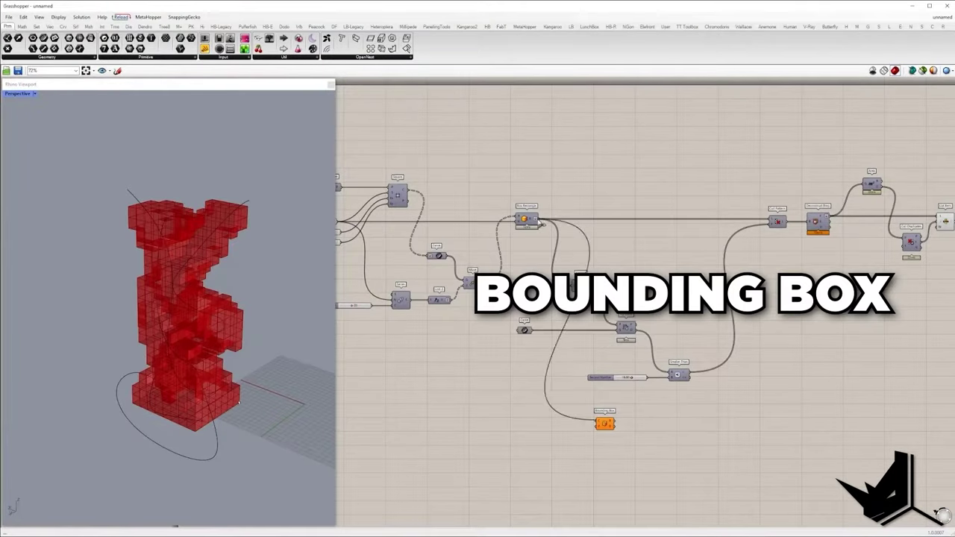
pyautogui.moveTo(539, 222); pyautogui.dragTo(540, 222)
pyautogui.moveTo(604, 422); pyautogui.dragTo(780, 378)
pyautogui.scroll(5, 701, 369)
pyautogui.rightClick(699, 365)
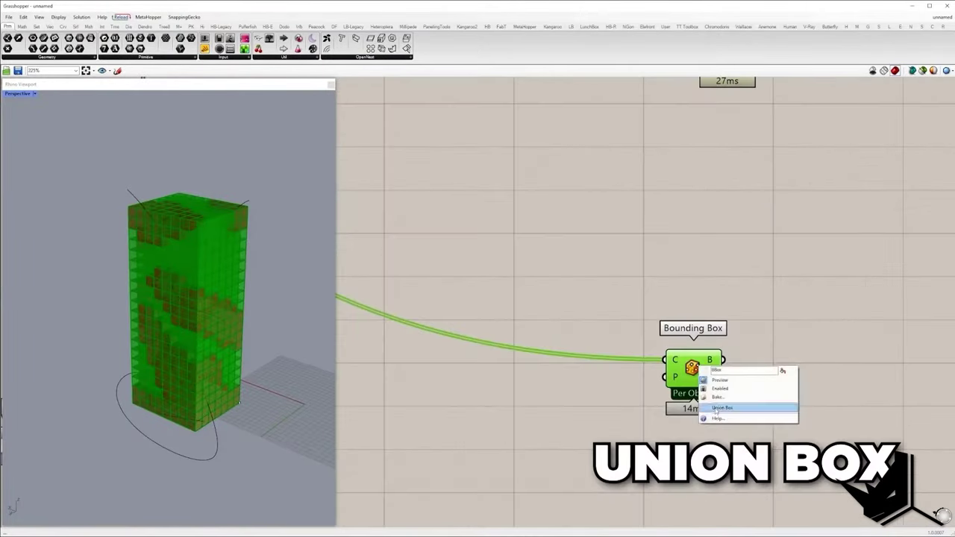
pyautogui.click(716, 408)
# Add an Area component to get the centroids of the faces extracted by List Item.
pyautogui.scroll(-4, 694, 370)
pyautogui.scroll(1, 682, 336)
pyautogui.moveTo(179, 314); pyautogui.dragTo(141, 332, button='right')
pyautogui.scroll(-3, 495, 393)
pyautogui.rightClick(597, 325)
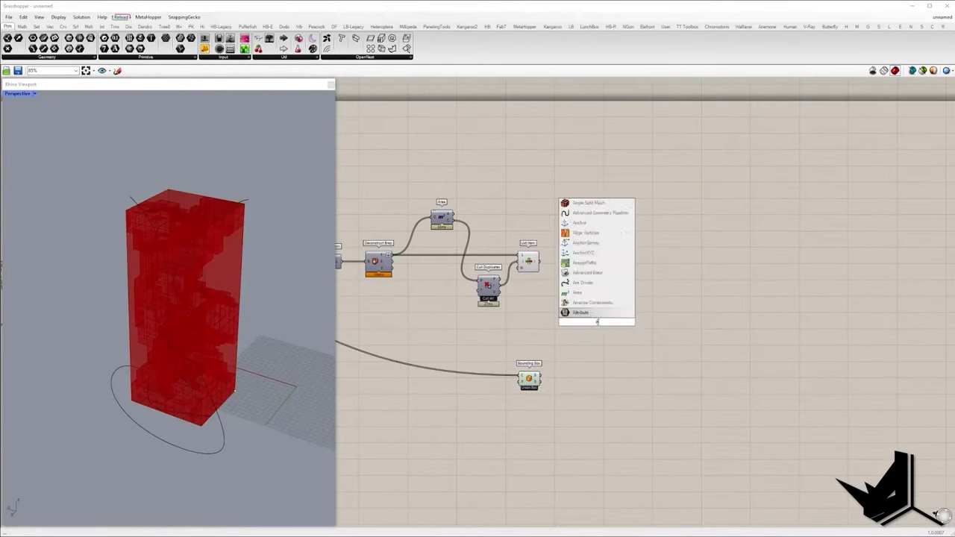
pyautogui.click(599, 320)
# Test the Area centroids against the union bounding box with Point In Brep, using a True toggle for its strict input.
pyautogui.write('point in')
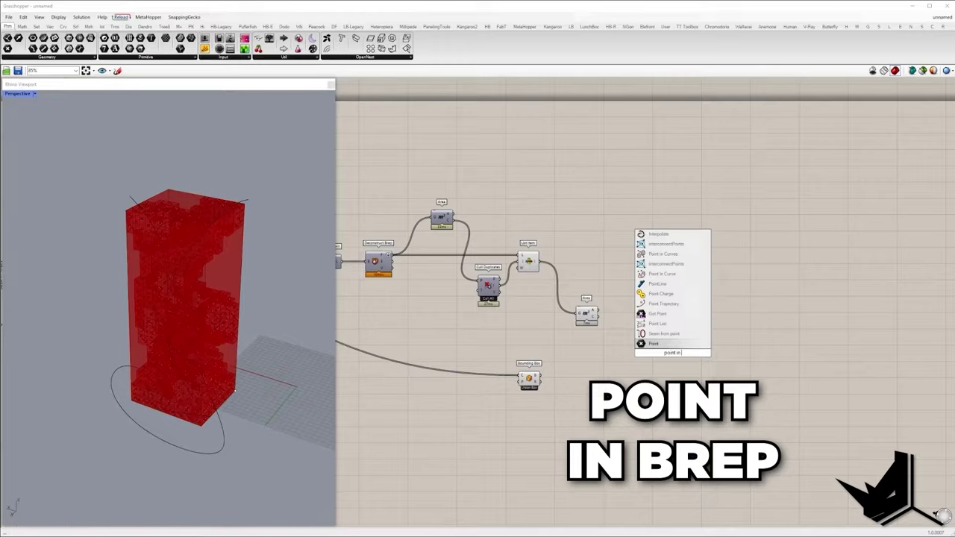
pyautogui.click(661, 314)
pyautogui.scroll(2, 670, 351)
pyautogui.moveTo(662, 346); pyautogui.dragTo(583, 315)
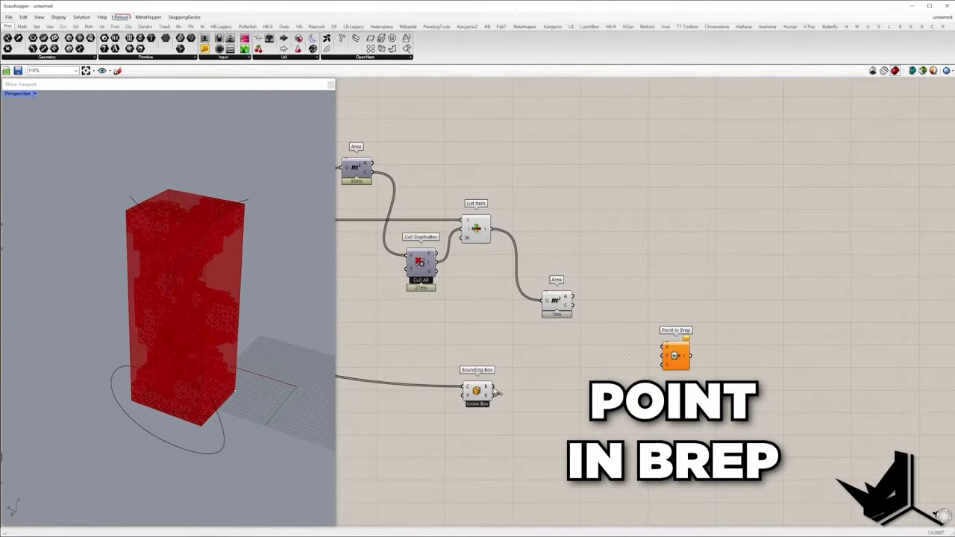
pyautogui.moveTo(493, 386); pyautogui.dragTo(663, 346)
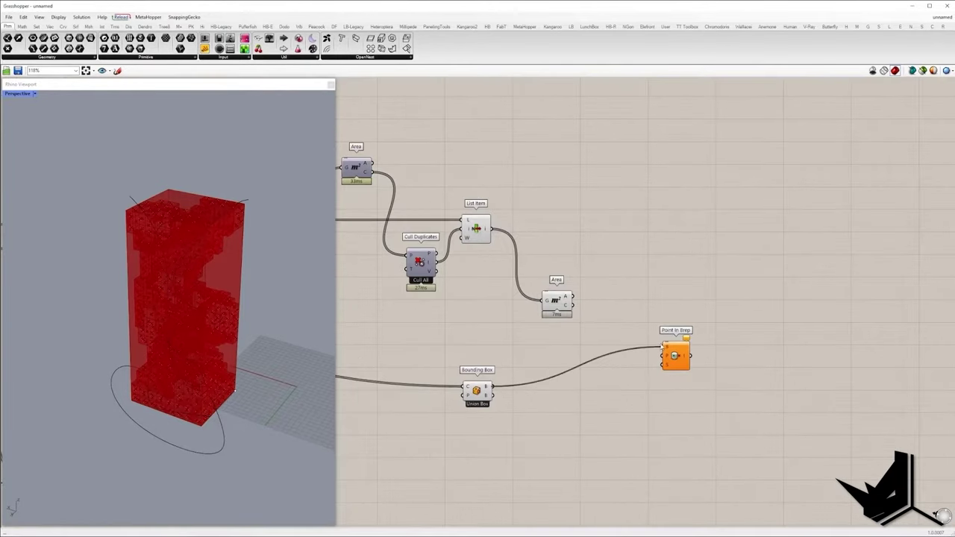
pyautogui.click(611, 408)
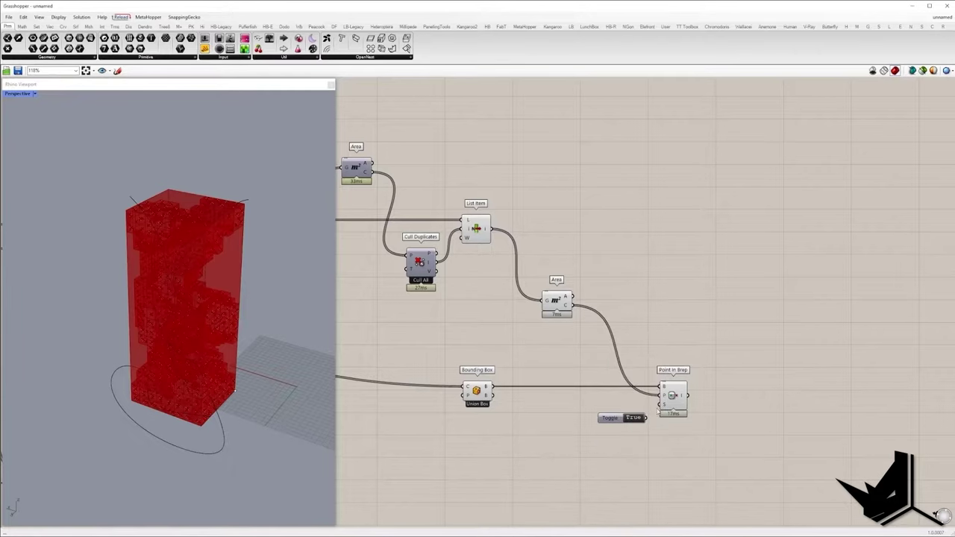
# Dispatch the List Item faces by the Point In Brep result and collect both outputs in separate Brep containers.
pyautogui.scroll(-2, 475, 289)
pyautogui.doubleClick(686, 277)
pyautogui.write('dispatch')
pyautogui.press('Return')
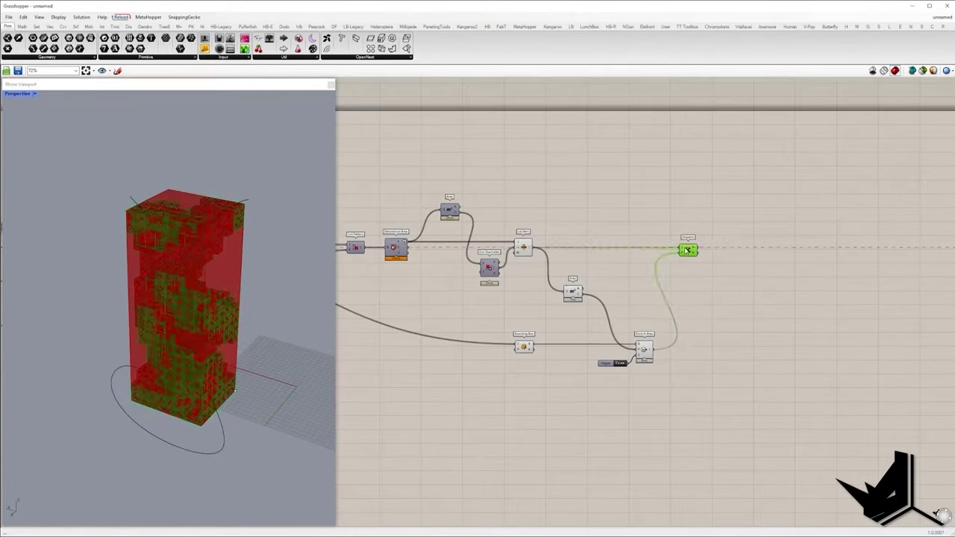
pyautogui.click(724, 237)
pyautogui.moveTo(697, 248); pyautogui.dragTo(723, 244)
pyautogui.click(712, 252)
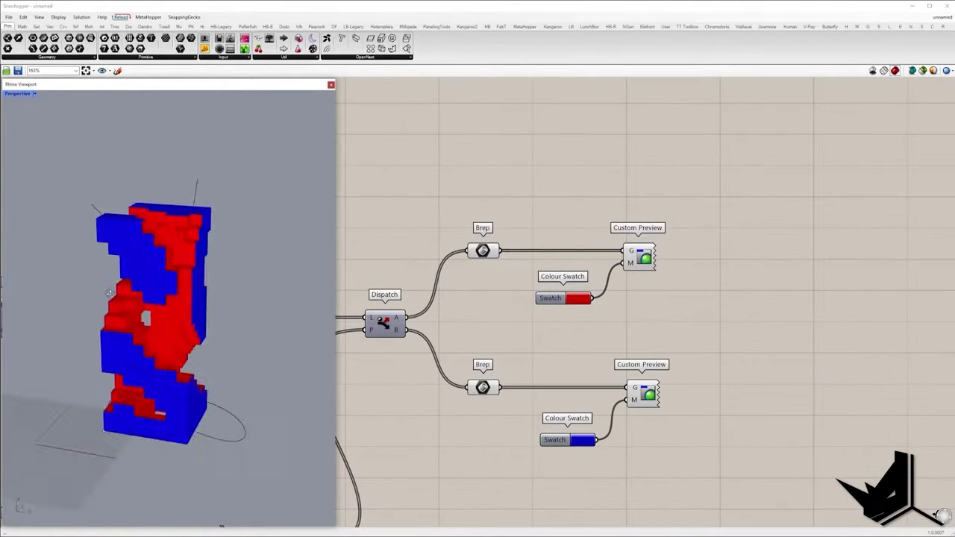
pyautogui.moveTo(149, 328); pyautogui.dragTo(178, 331, button='right')
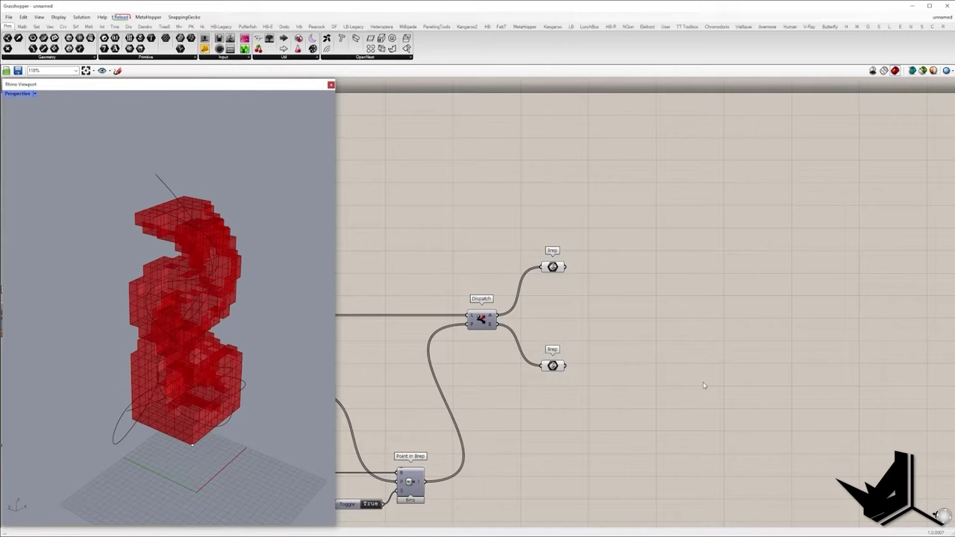
# Join the faces from Dispatch's B output with a Brep Join component.
pyautogui.doubleClick(701, 381)
pyautogui.write('bj')
pyautogui.press('Return')
pyautogui.moveTo(564, 364); pyautogui.dragTo(653, 364)
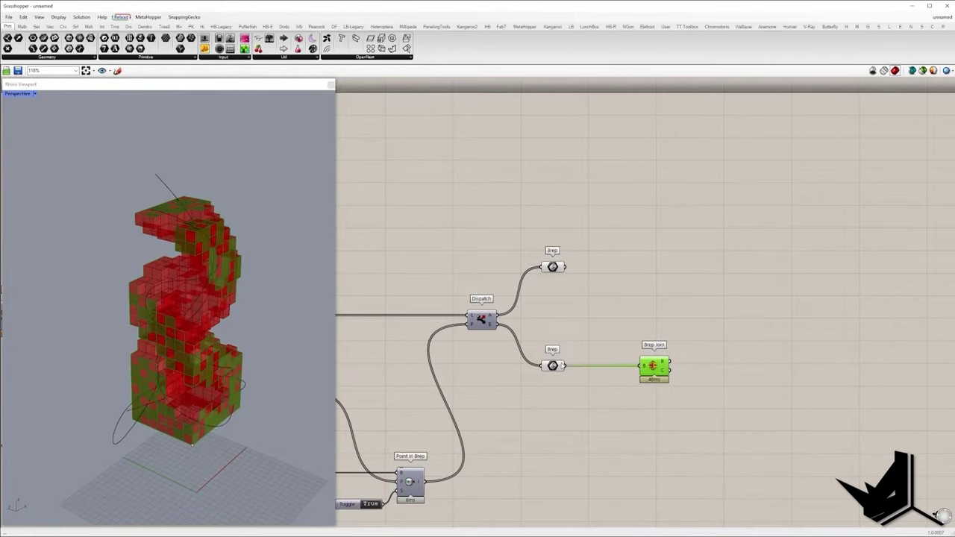
pyautogui.rightClick(571, 326)
pyautogui.click(594, 336)
# Convert the joined B-output brep into a mesh with a Simple Mesh component.
pyautogui.moveTo(582, 328); pyautogui.dragTo(455, 324, button='right')
pyautogui.doubleClick(601, 367)
pyautogui.write('simple')
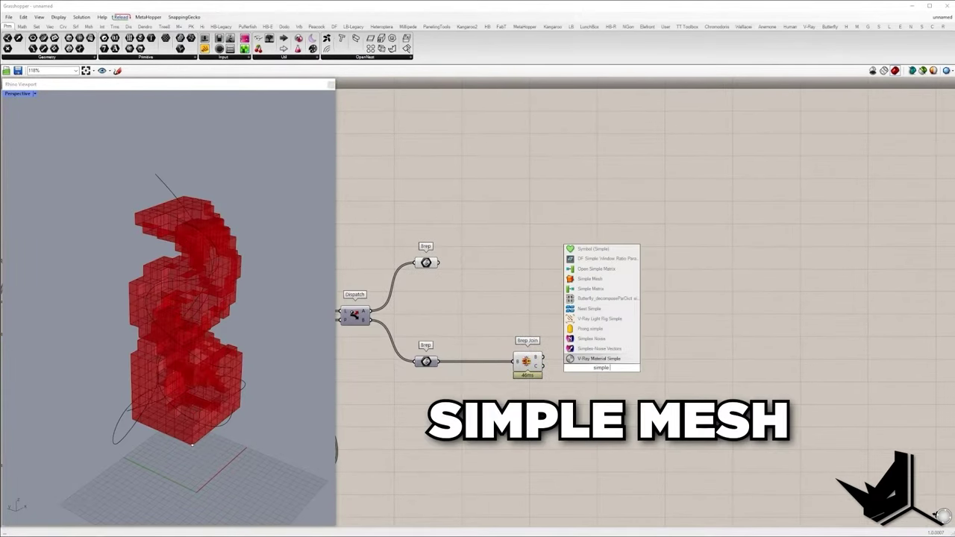
pyautogui.write(' mesh')
pyautogui.press('Return')
pyautogui.click(526, 362)
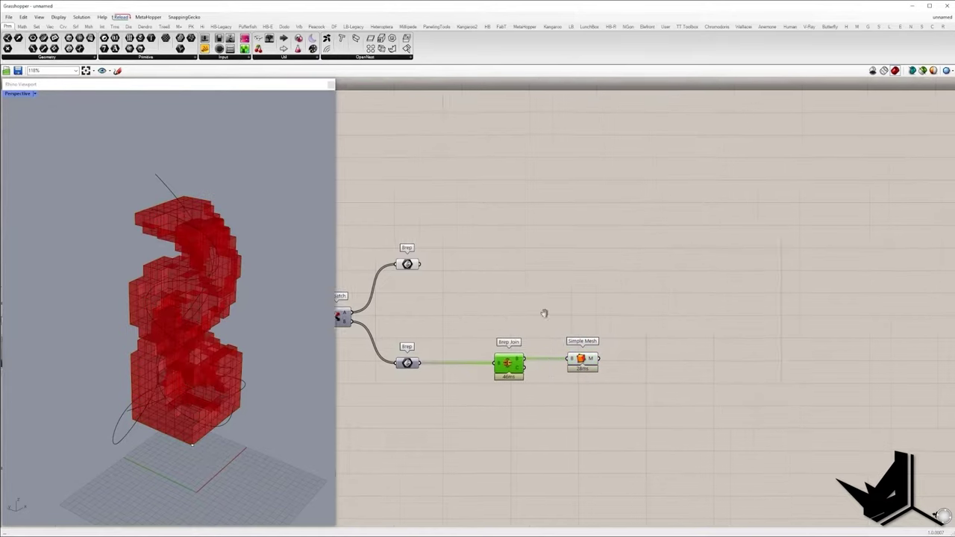
# Feed the simple mesh into Weaverbird's Picture Frame with a distance of 5.00.
pyautogui.scroll(2, 544, 320)
pyautogui.click(300, 28)
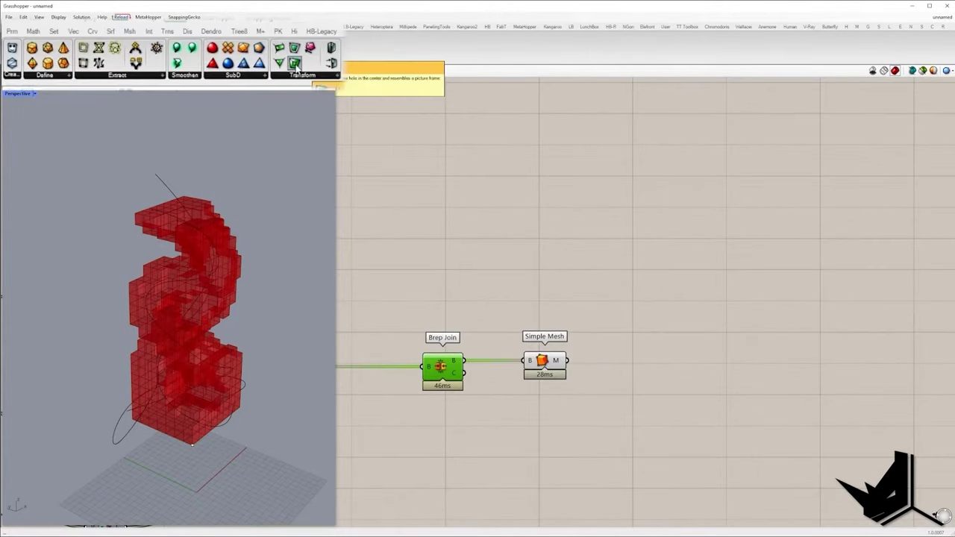
pyautogui.moveTo(296, 65); pyautogui.dragTo(621, 318)
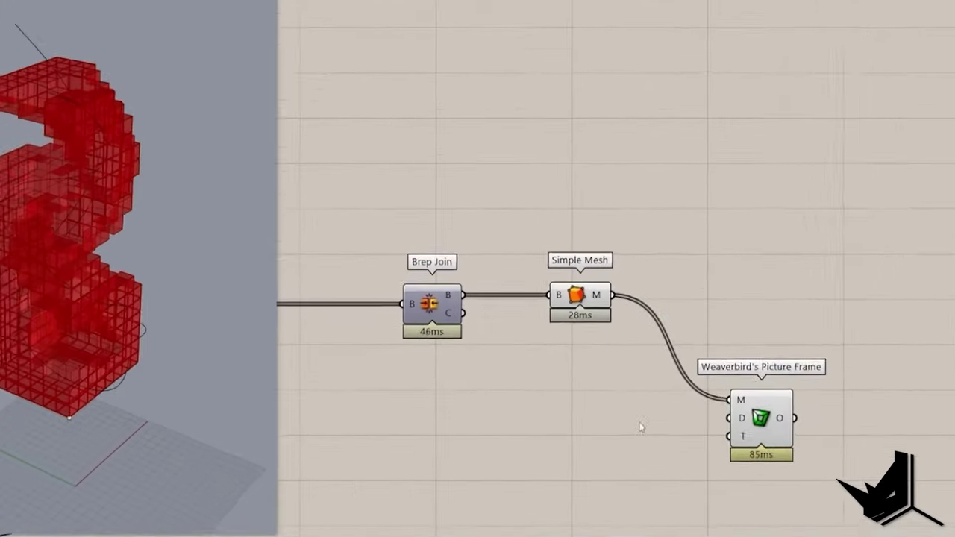
pyautogui.doubleClick(640, 429)
pyautogui.write('0<')
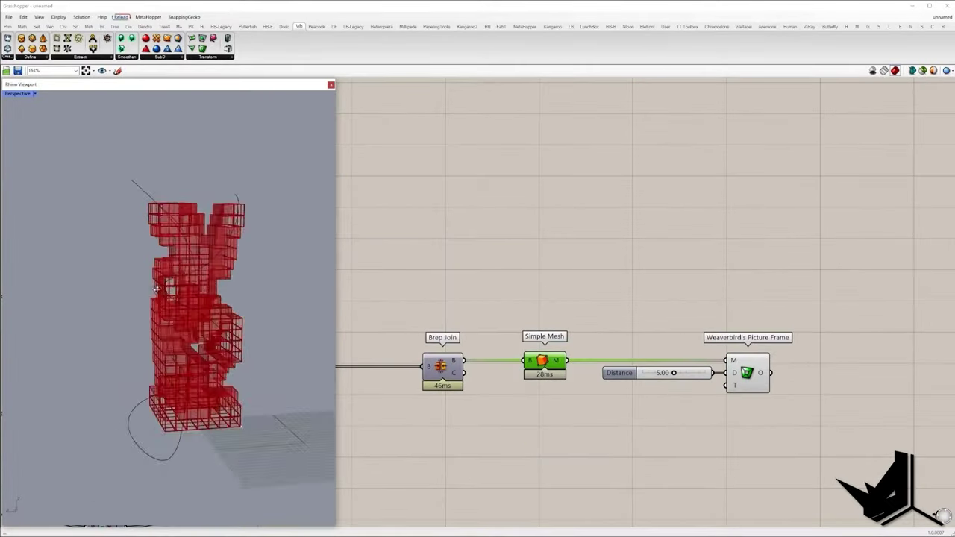
pyautogui.click(746, 373)
# Duplicate the Brep Join and Simple Mesh components and connect them to the Brep container from Dispatch's A output.
pyautogui.moveTo(564, 277); pyautogui.dragTo(639, 405)
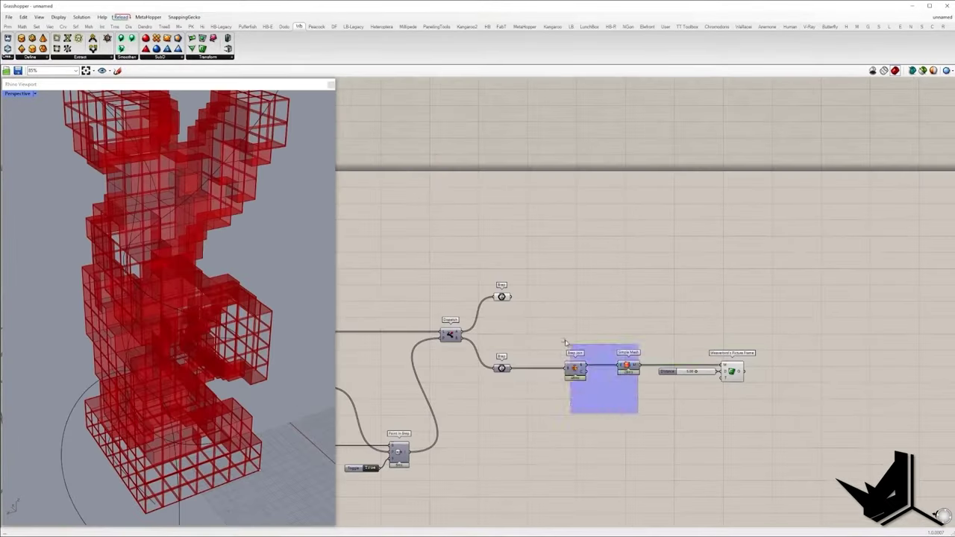
pyautogui.hotkey('ctrl', 'c')
pyautogui.hotkey('ctrl', 'v')
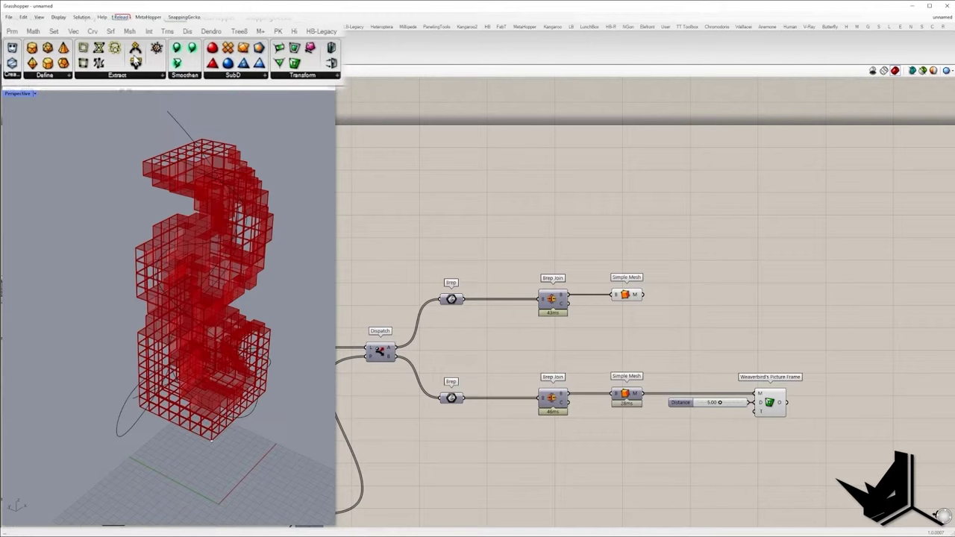
# Add Weaverbird's Join Meshes and Weld to the A-output mesh and turn welding on with a True toggle.
pyautogui.click(685, 285)
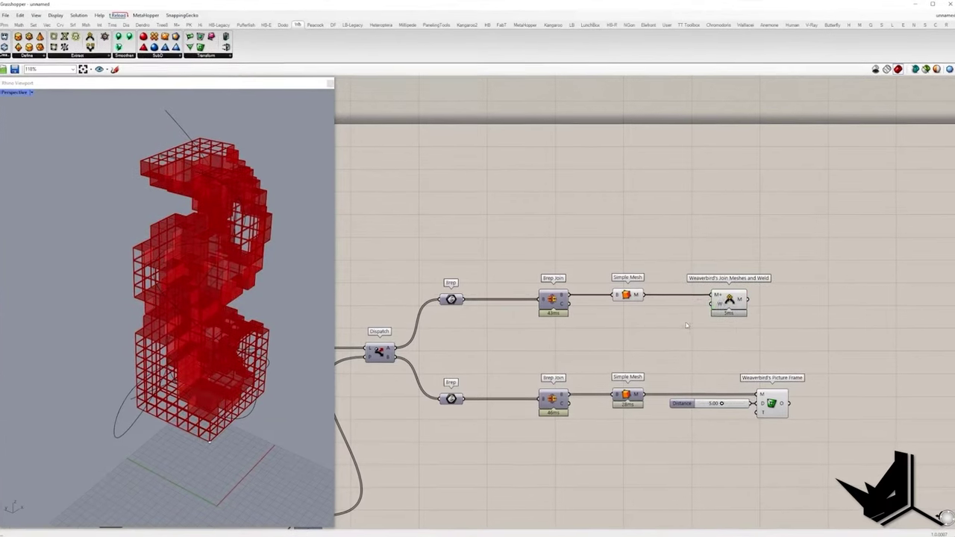
pyautogui.doubleClick(682, 319)
pyautogui.write('tog')
pyautogui.press('Return')
pyautogui.moveTo(705, 324); pyautogui.dragTo(727, 302)
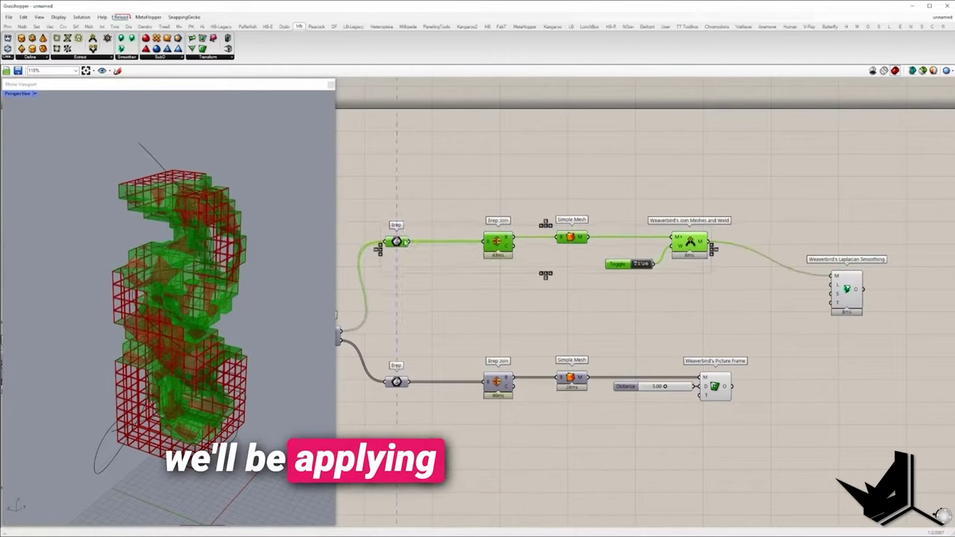
# Smooth the welded mesh with Weaverbird's Laplacian Smoothing, setting Level to 4 and Smooth Naked Edges to 0.
pyautogui.press('Return')
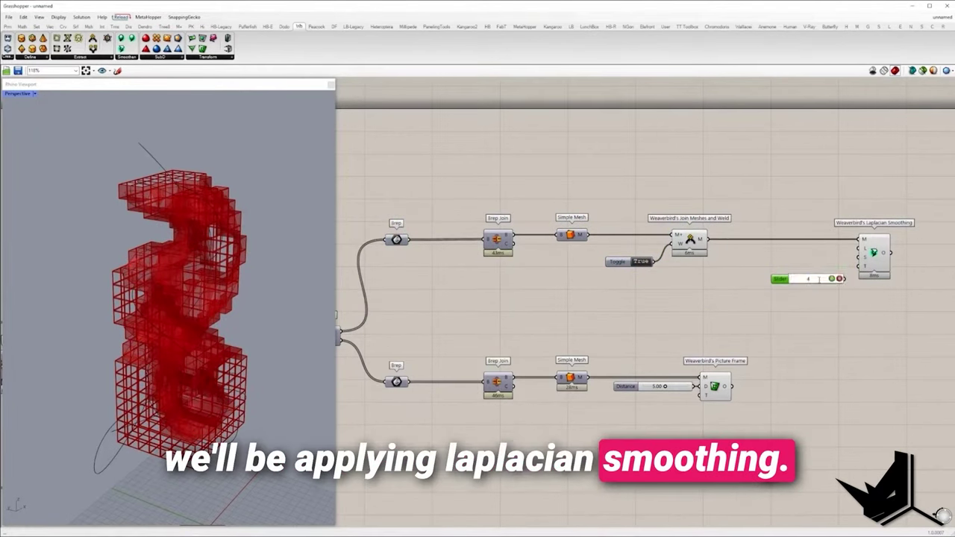
pyautogui.moveTo(840, 278); pyautogui.dragTo(857, 249)
pyautogui.moveTo(791, 278); pyautogui.dragTo(787, 261)
pyautogui.click(690, 238)
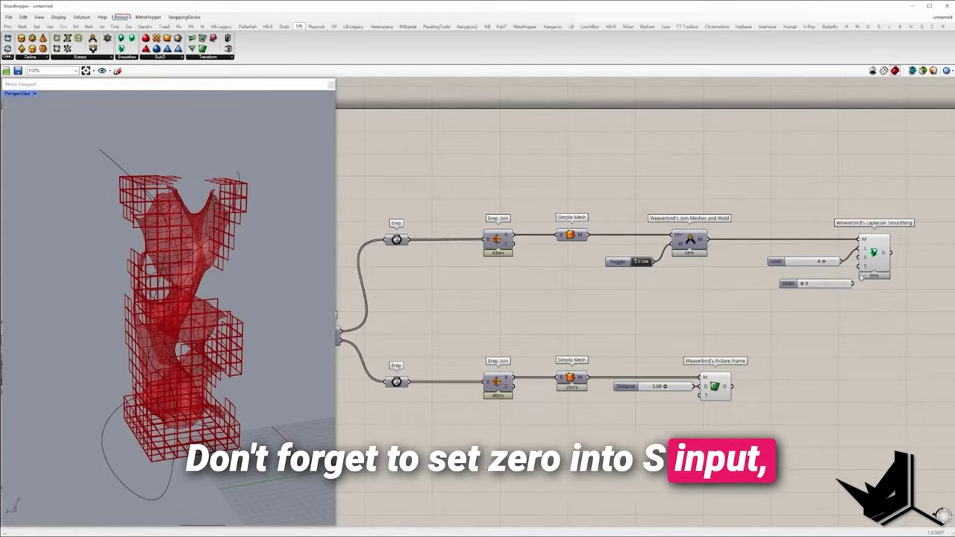
pyautogui.scroll(3, 864, 265)
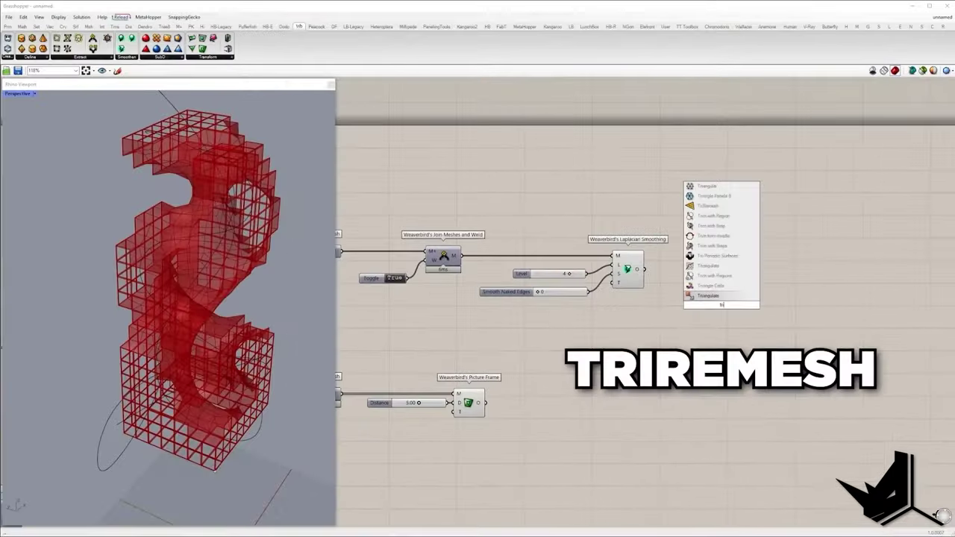
# Remesh the smoothed mesh with a TriRemesh component using a Length of 2.00.
pyautogui.press('Return')
pyautogui.doubleClick(697, 299)
pyautogui.write('0<5')
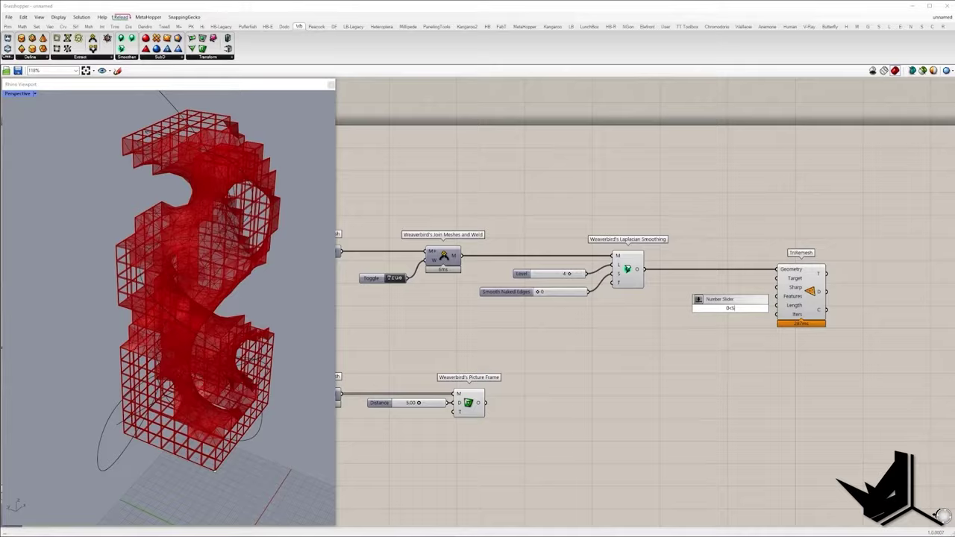
pyautogui.press('Return')
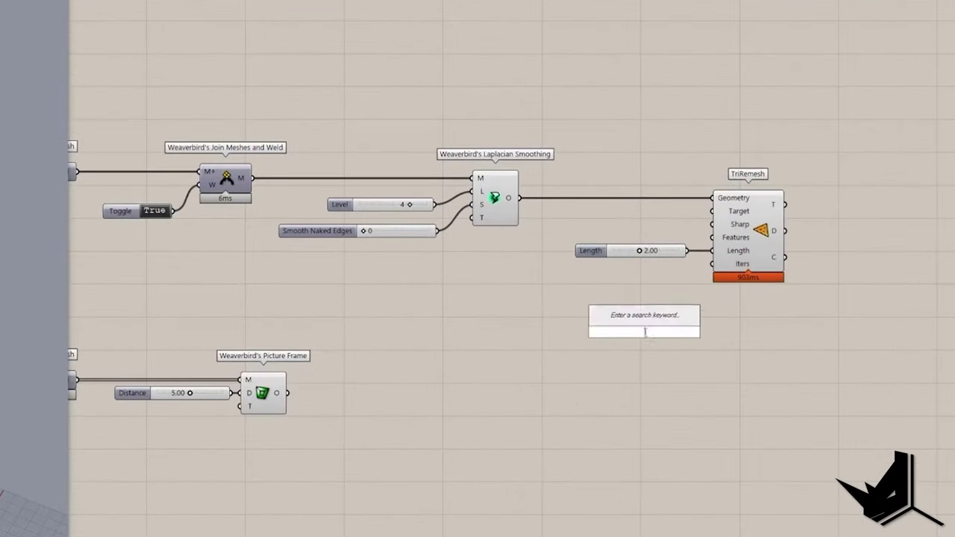
# Set TriRemesh's iterations to 50 and its Sharp input to a False toggle.
pyautogui.write('0')
pyautogui.press('Return')
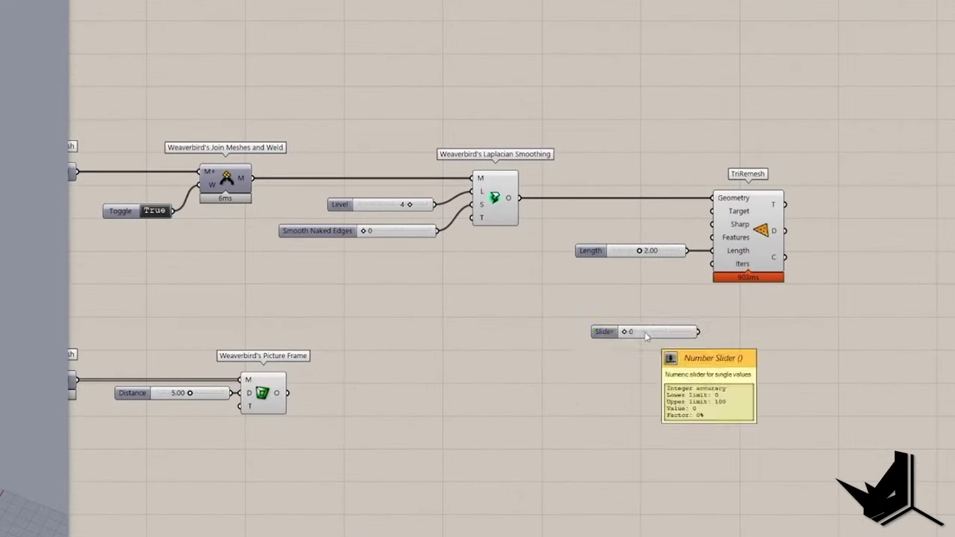
pyautogui.click(687, 226)
pyautogui.click(679, 204)
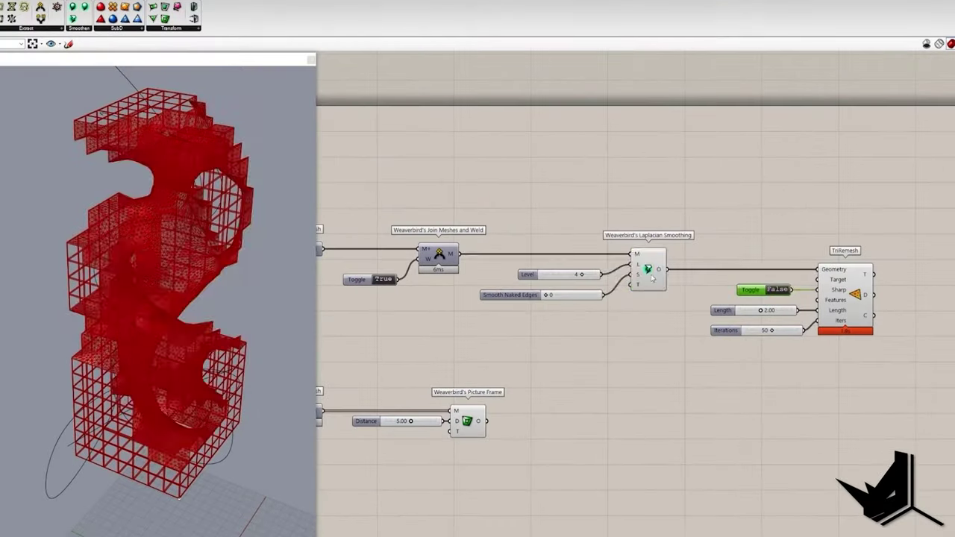
pyautogui.click(494, 198)
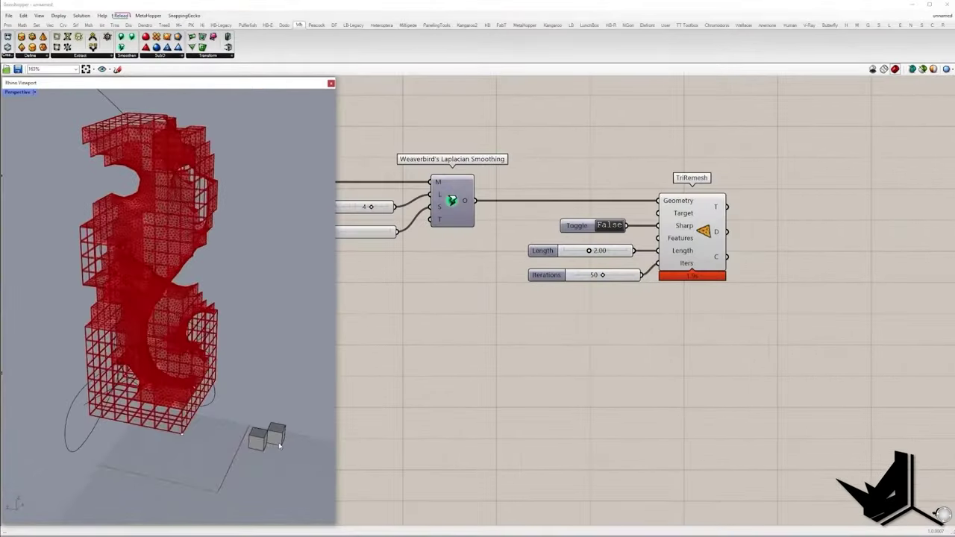
# Capture a close-up screenshot of the two boxes touching along an edge in the Rhino viewport.
pyautogui.scroll(5, 280, 445)
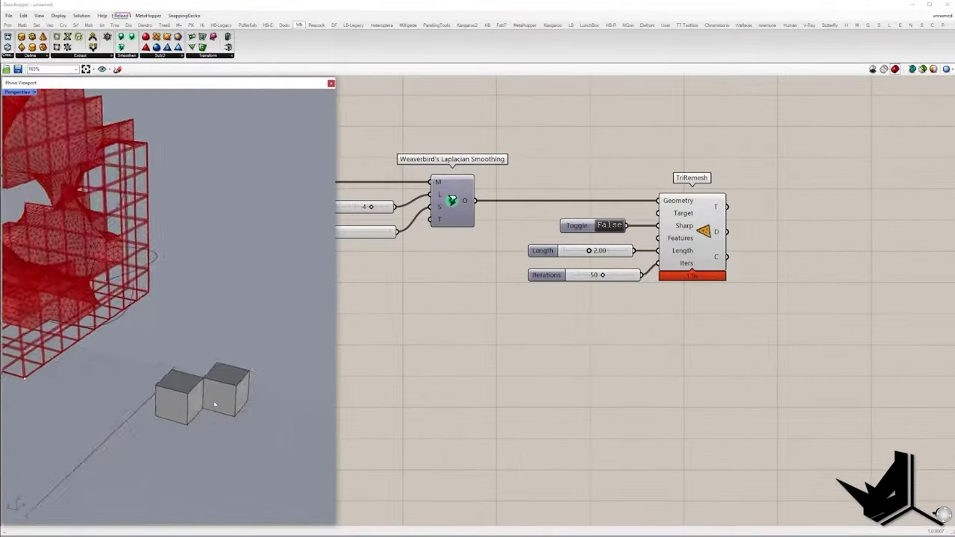
pyautogui.scroll(-1, 223, 372)
pyautogui.press('Print')
pyautogui.moveTo(90, 265); pyautogui.dragTo(265, 450)
pyautogui.click(384, 366)
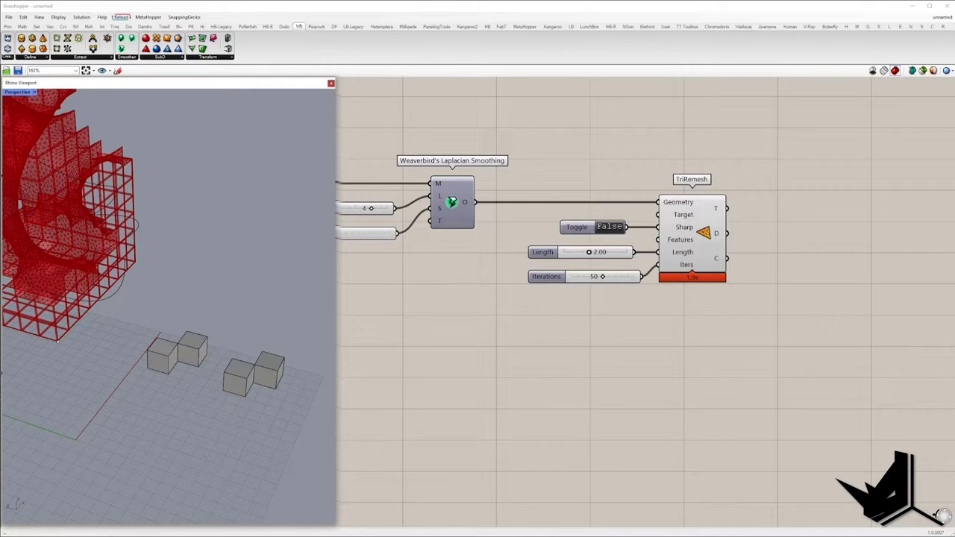
# Capture a screenshot of both box pairs, one touching along an edge and the other at a corner.
pyautogui.scroll(3, 259, 370)
pyautogui.scroll(-1, 179, 335)
pyautogui.press('Print')
pyautogui.moveTo(22, 230); pyautogui.dragTo(331, 452)
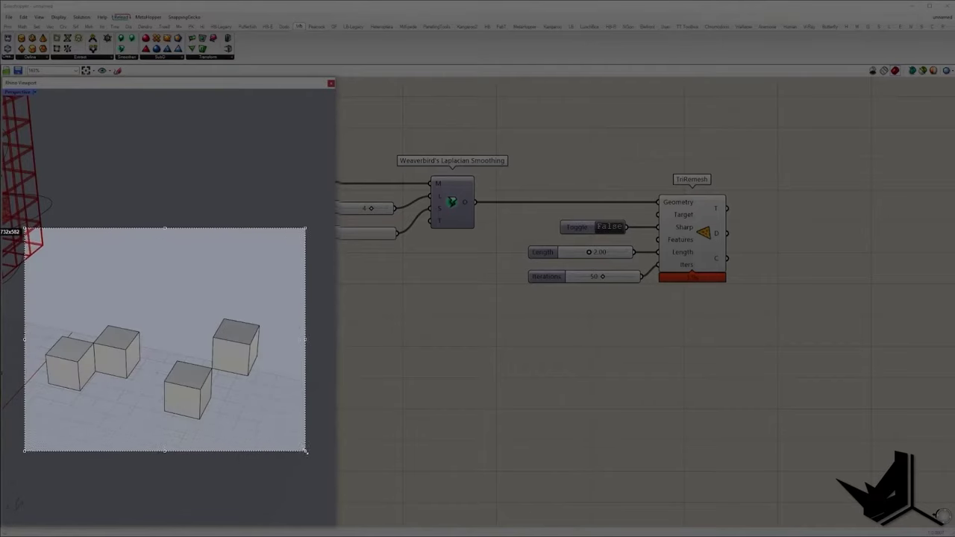
pyautogui.click(370, 360)
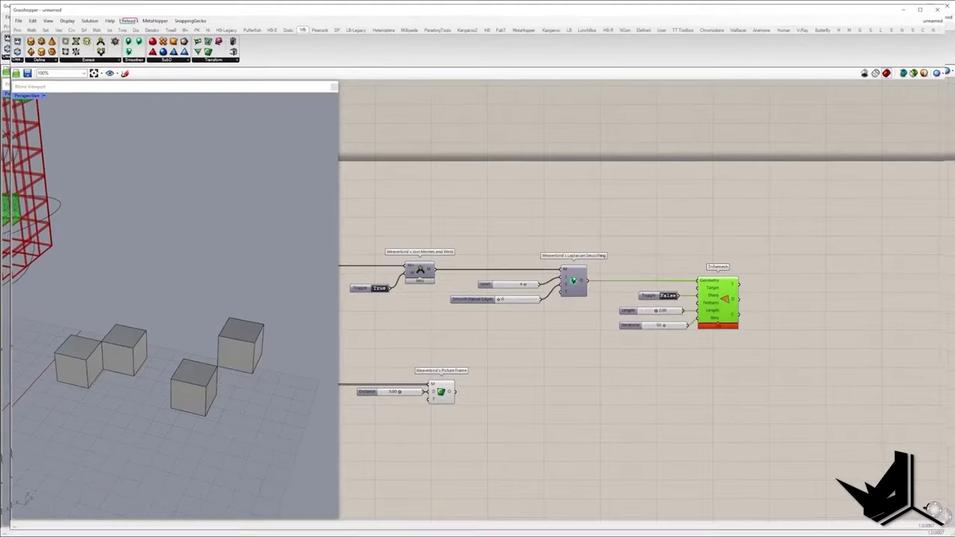
# Subdivide the smoothed mesh with Weaverbird's Catmull-Clark Subdivision, setting Level to 3 and Smooth Naked Edges to 0.
pyautogui.doubleClick(720, 208)
pyautogui.write('catmull')
pyautogui.press('Return')
pyautogui.moveTo(587, 282); pyautogui.dragTo(708, 199)
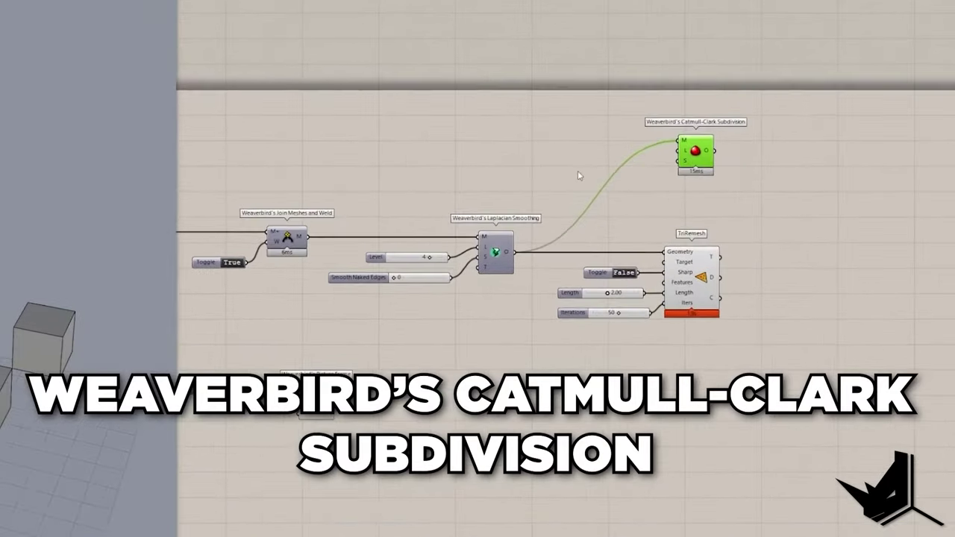
pyautogui.doubleClick(561, 159)
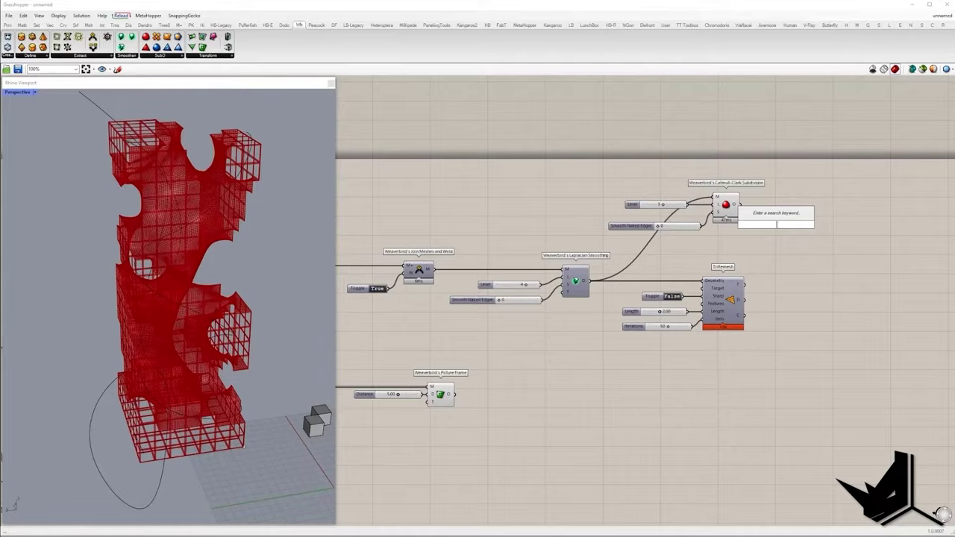
# Add Custom Previews with colour swatches, dark red for the Catmull-Clark mesh and blue for the picture frame mesh.
pyautogui.click(781, 233)
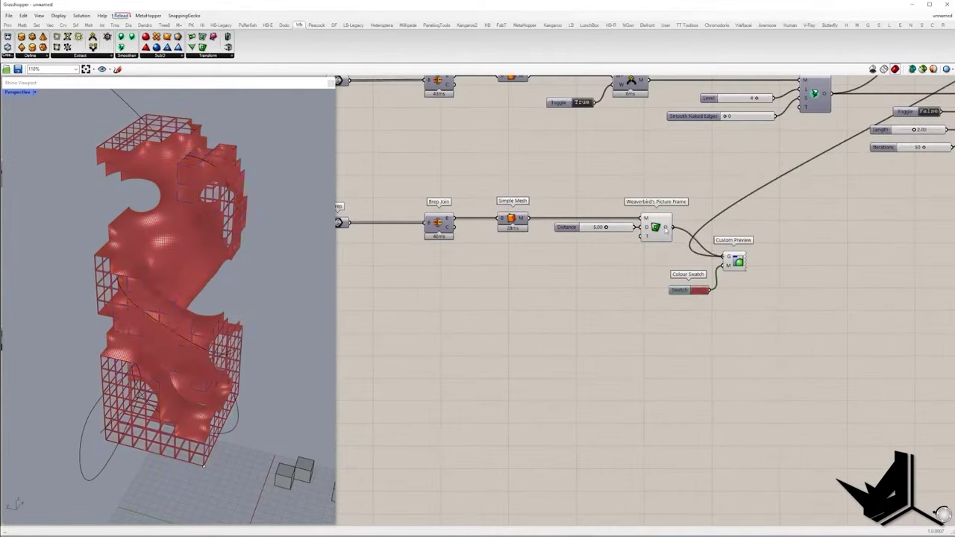
pyautogui.click(705, 293)
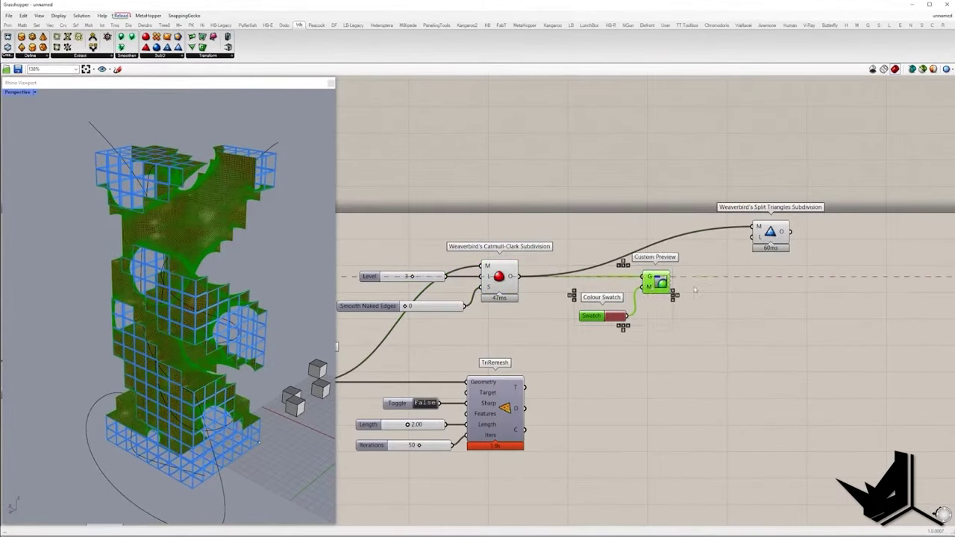
# Insert Weaverbird's Split Triangles Subdivision between the Catmull-Clark Subdivision and its Custom Preview.
pyautogui.moveTo(760, 232); pyautogui.dragTo(722, 288)
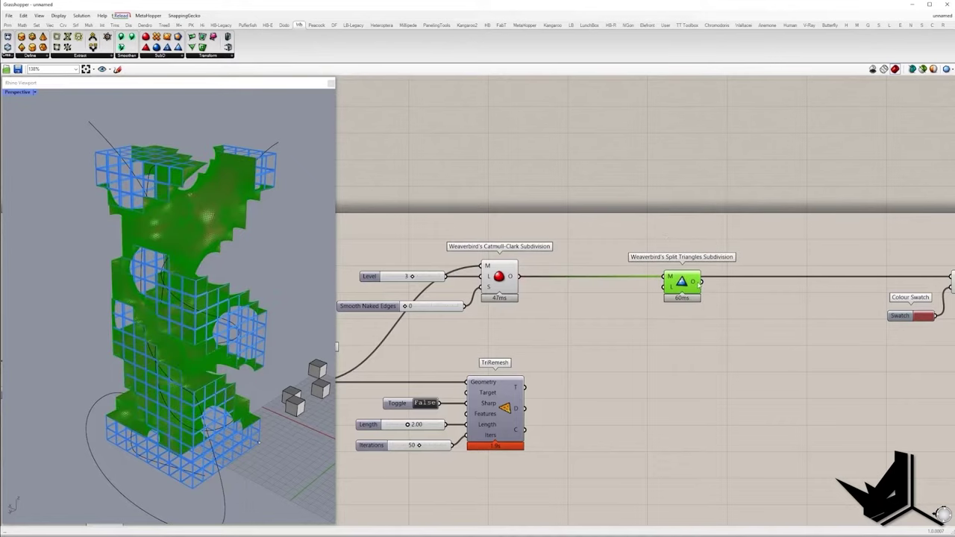
# Add a Level slider set to 1 to Weaverbird's Split Triangles Subdivision.
pyautogui.moveTo(700, 284); pyautogui.dragTo(753, 279, button='right')
pyautogui.doubleClick(637, 298)
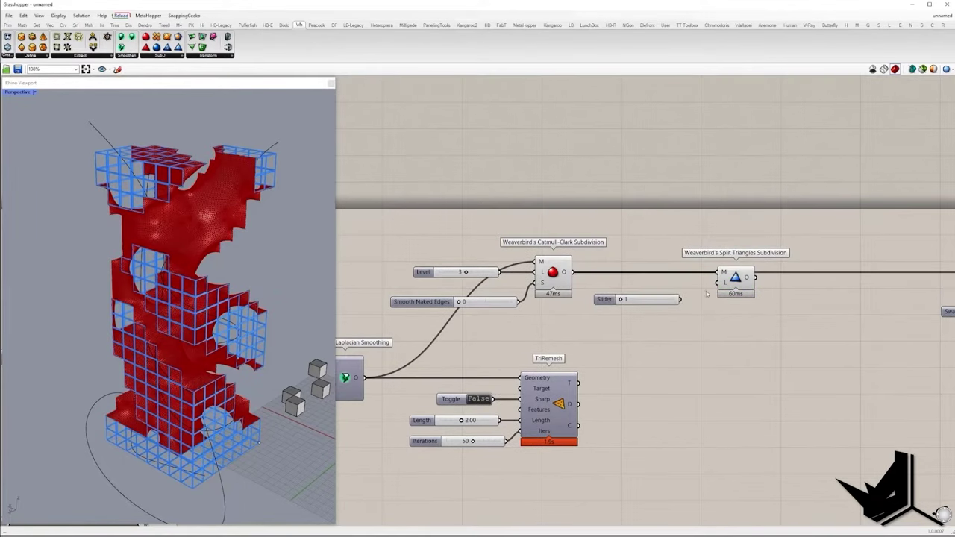
pyautogui.moveTo(679, 302); pyautogui.dragTo(548, 293, button='right')
pyautogui.click(791, 300)
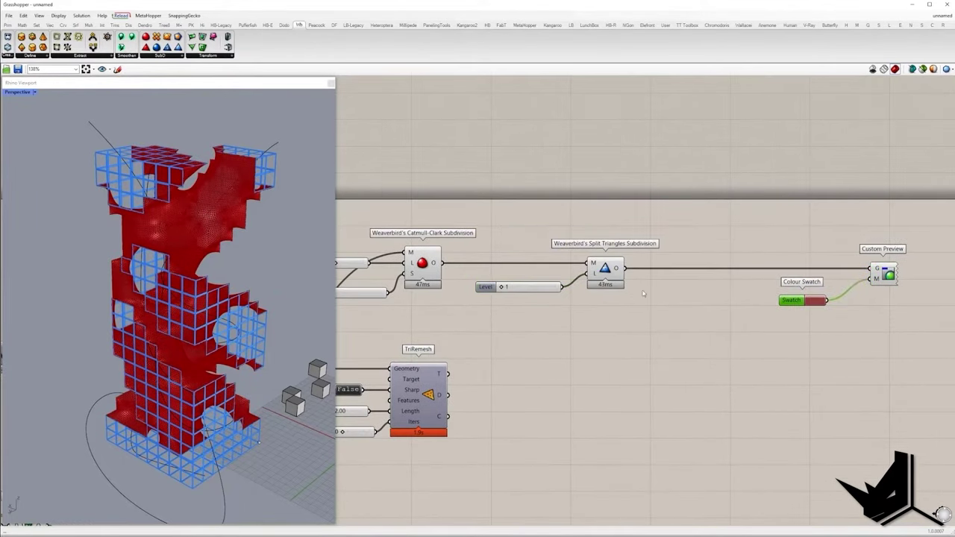
# Frame the TriRemesh mesh with Weaverbird's Picture Frame and feed the result to the dark red Custom Preview.
pyautogui.scroll(5, 270, 245)
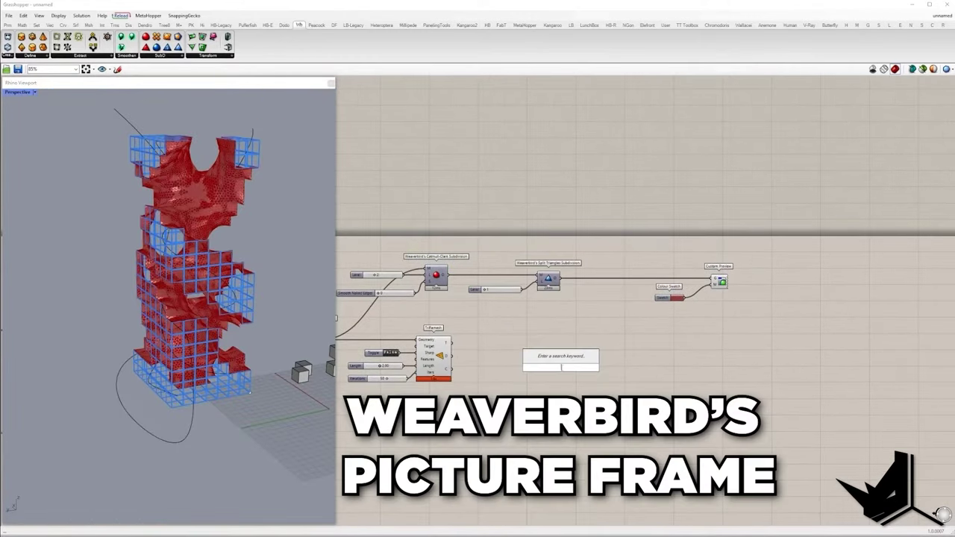
pyautogui.click(538, 359)
pyautogui.moveTo(616, 351); pyautogui.dragTo(714, 277)
pyautogui.moveTo(656, 266); pyautogui.dragTo(735, 294)
pyautogui.click(466, 328)
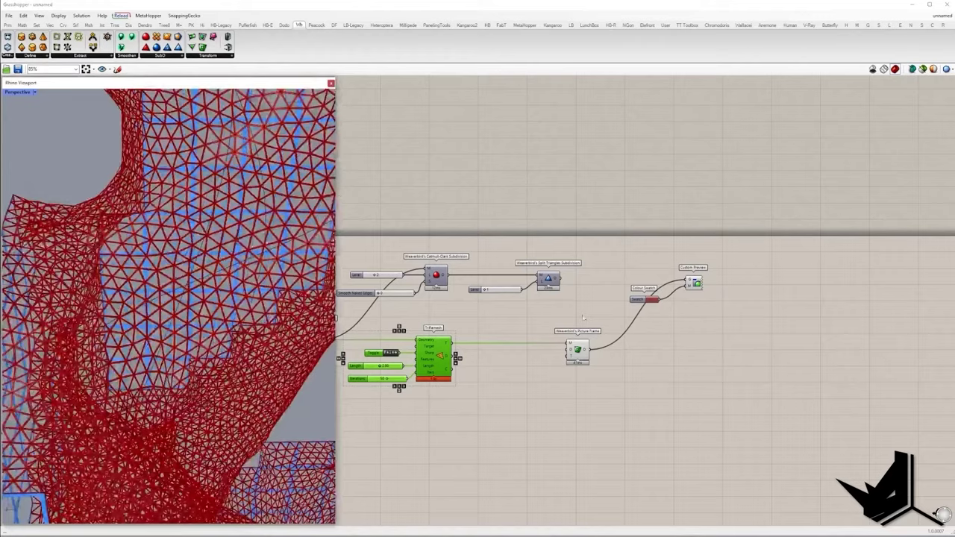
pyautogui.click(576, 350)
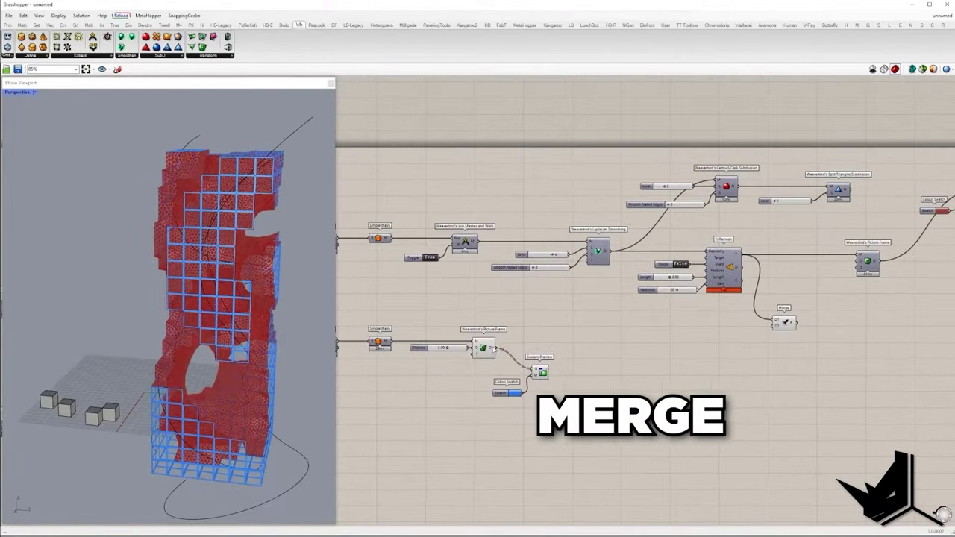
# Merge the TriRemesh mesh with the outer Simple Mesh and weld them using Weaverbird's Join Meshes and Weld, toggled True.
pyautogui.moveTo(483, 347); pyautogui.dragTo(483, 393)
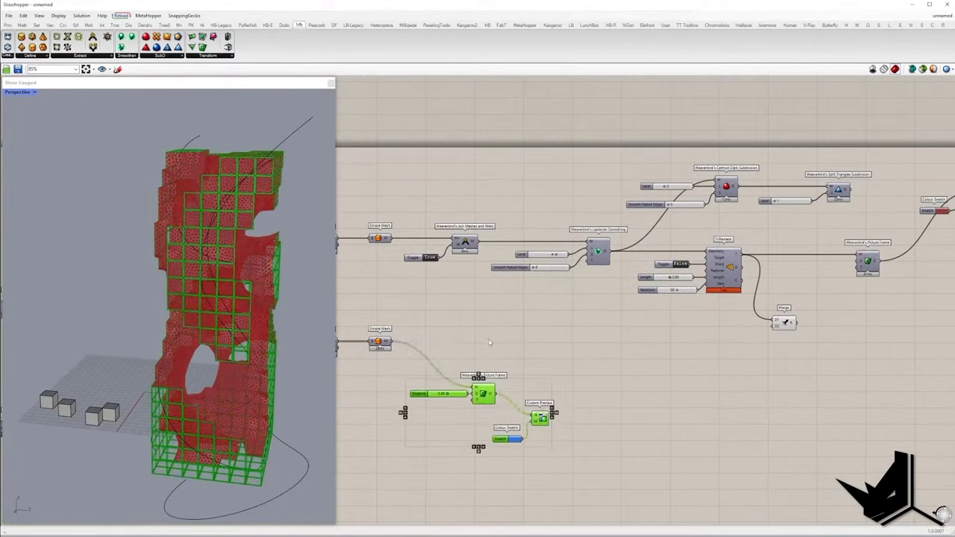
pyautogui.moveTo(390, 342); pyautogui.dragTo(775, 325)
pyautogui.moveTo(783, 322); pyautogui.dragTo(813, 352)
pyautogui.click(847, 371)
# Turn off the preview of the Merge and Join Meshes and Weld components.
pyautogui.scroll(3, 554, 286)
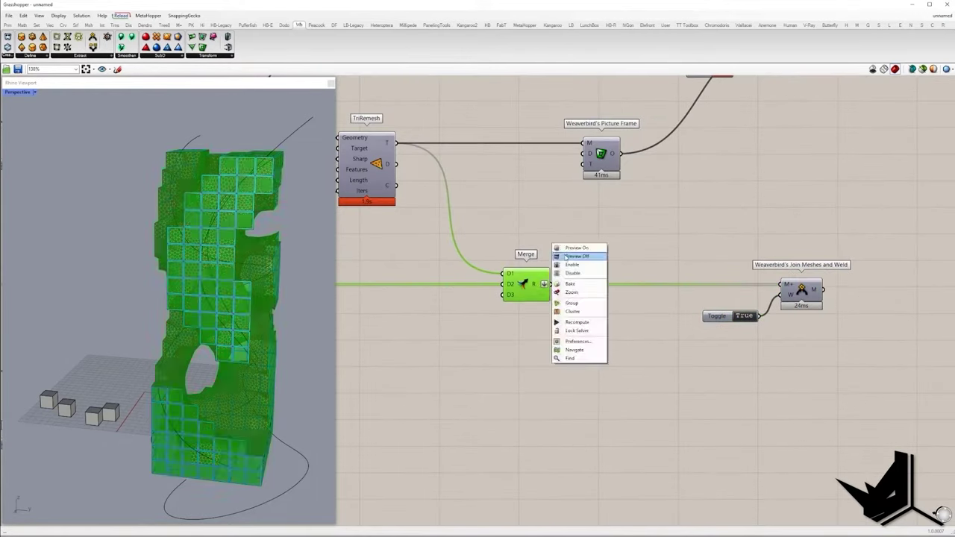
pyautogui.rightClick(802, 291)
pyautogui.click(817, 256)
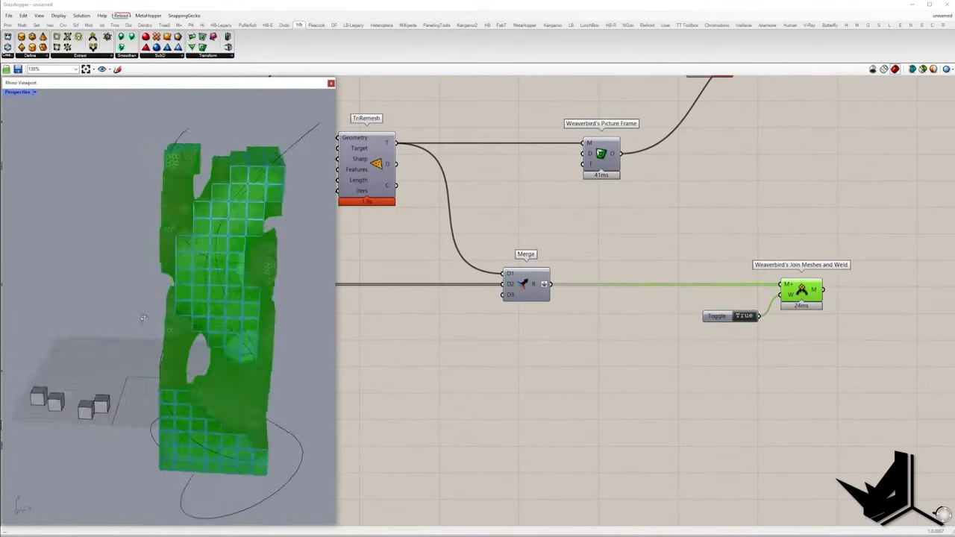
pyautogui.click(725, 225)
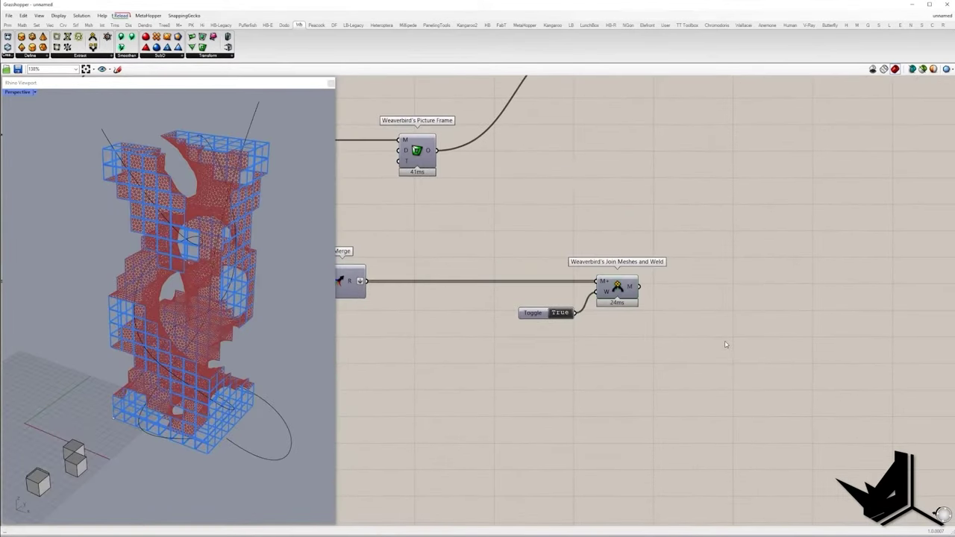
# Add Contour to the welded mesh, starting at an Evaluate Box point with W parameter 0.0000 and using Unit Z as direction.
pyautogui.doubleClick(725, 341)
pyautogui.write('co')
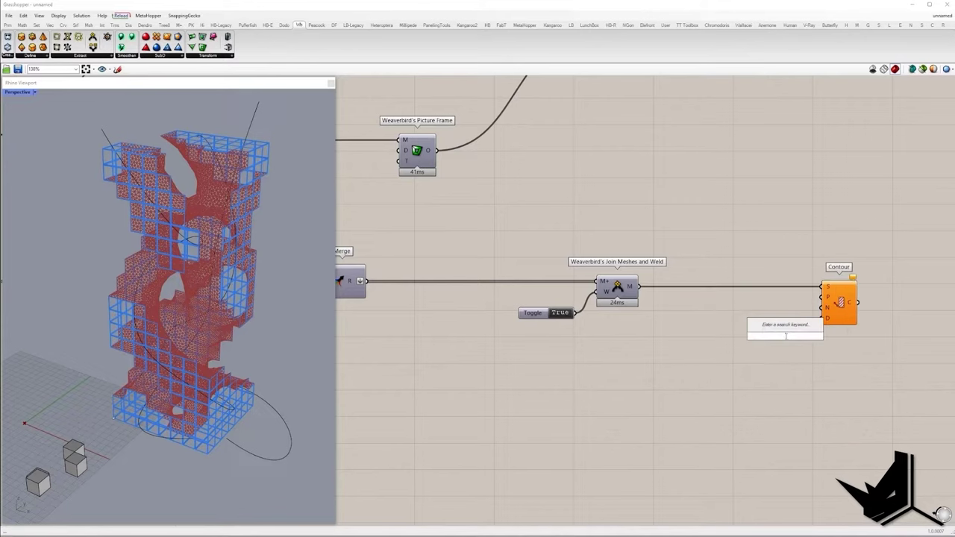
pyautogui.write('eva')
pyautogui.moveTo(784, 334); pyautogui.dragTo(711, 408)
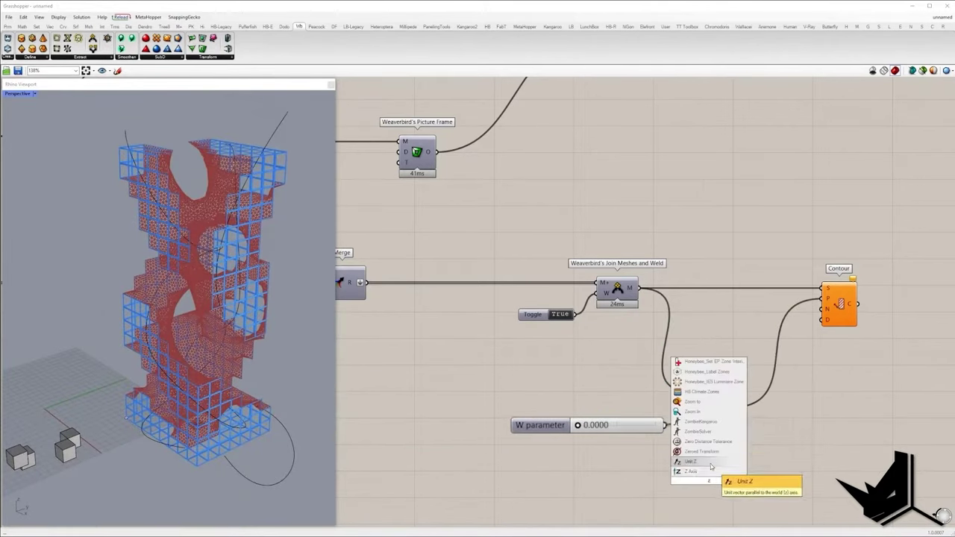
pyautogui.moveTo(845, 304); pyautogui.dragTo(901, 302)
pyautogui.moveTo(798, 507); pyautogui.dragTo(593, 363)
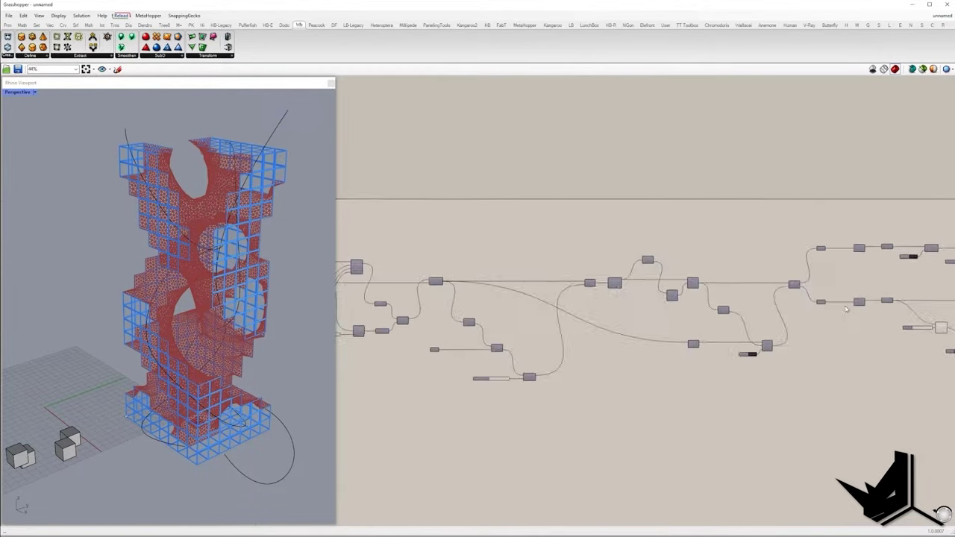
# Pass the grid cell size from the Relay through a Number parameter into a Division component.
pyautogui.scroll(3, 643, 264)
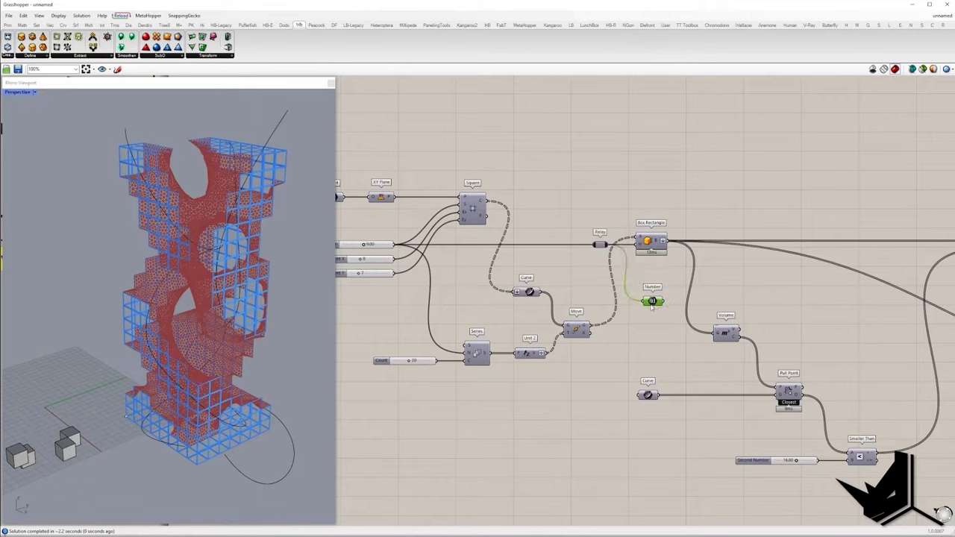
pyautogui.scroll(-3, 656, 410)
pyautogui.moveTo(651, 306); pyautogui.dragTo(614, 290)
pyautogui.doubleClick(642, 291)
pyautogui.write('divi')
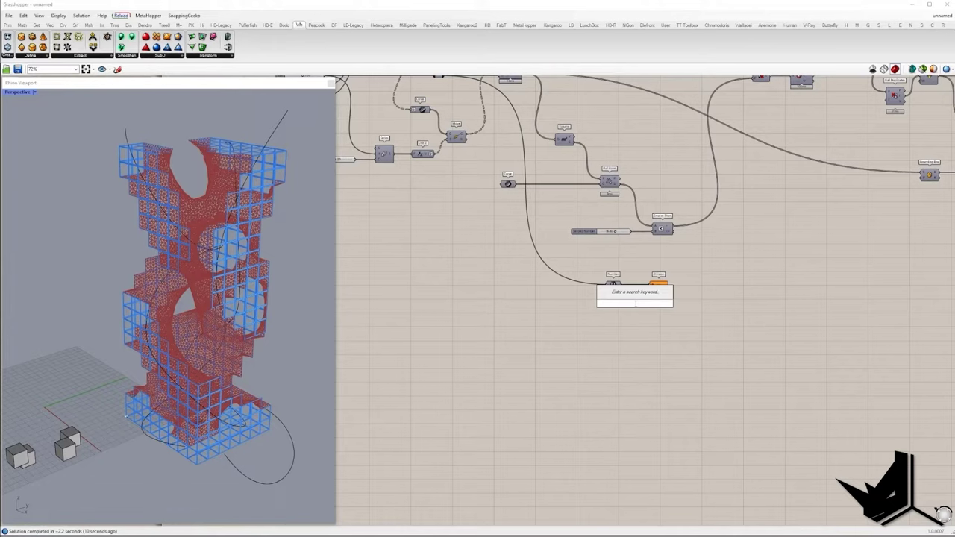
# Divide the cell size by a slider value of 3.0 and feed the result into Contour's distance input.
pyautogui.click(635, 304)
pyautogui.scroll(3, 635, 305)
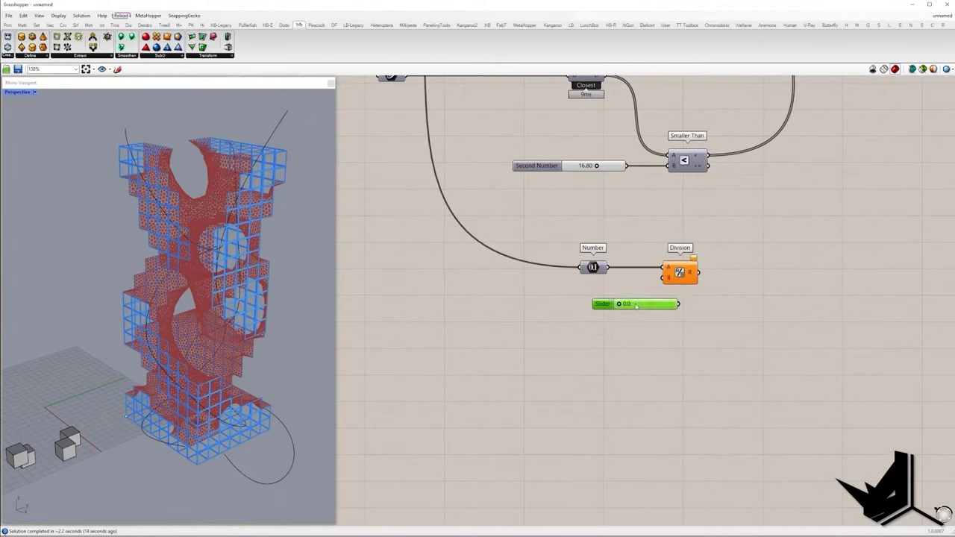
pyautogui.scroll(-4, 666, 316)
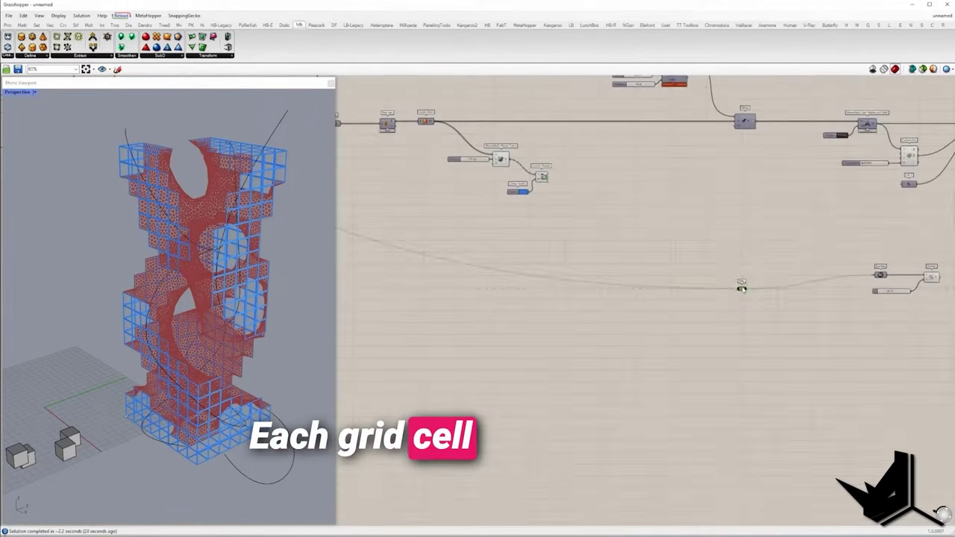
pyautogui.scroll(-5, 741, 289)
pyautogui.scroll(4, 619, 254)
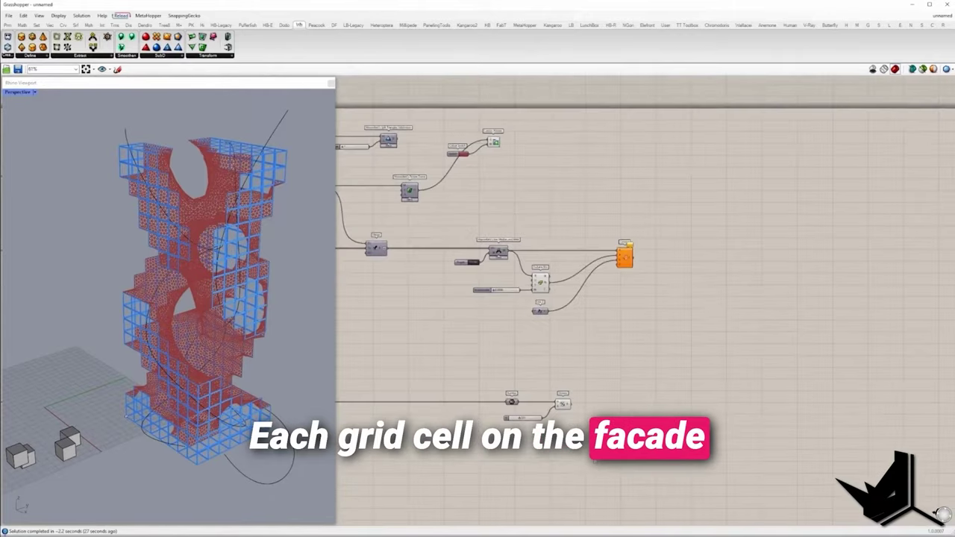
pyautogui.scroll(-4, 619, 253)
pyautogui.scroll(3, 796, 264)
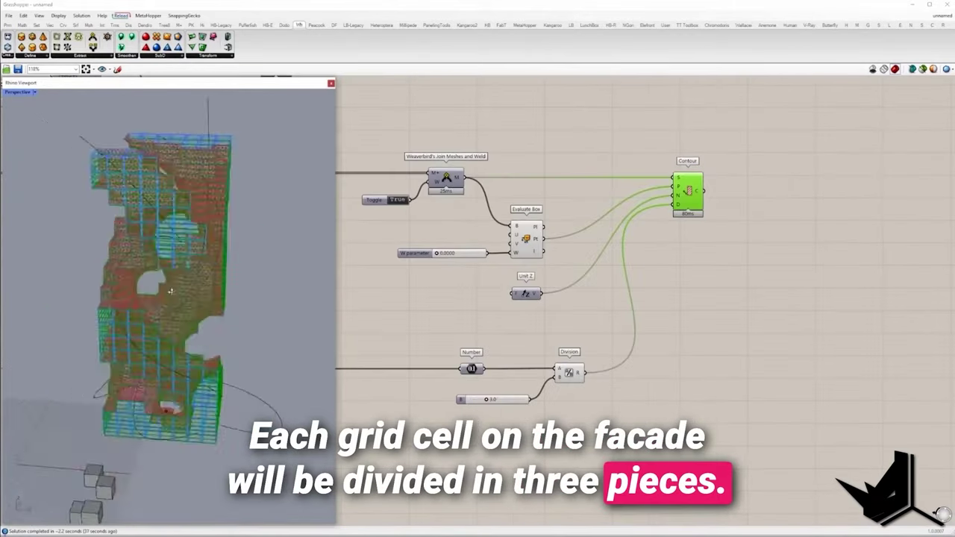
# Join the contour output with a Join Curves component.
pyautogui.doubleClick(541, 247)
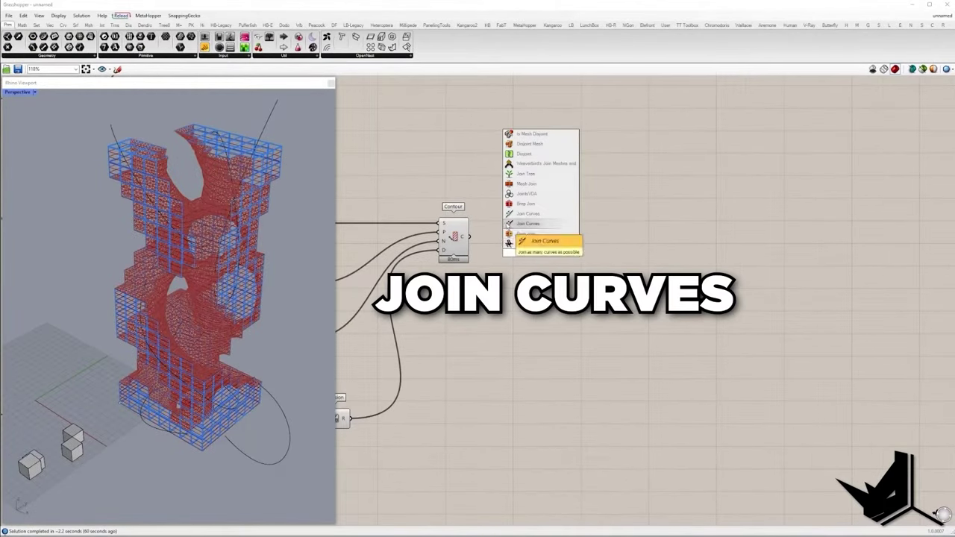
pyautogui.click(507, 224)
pyautogui.moveTo(527, 248); pyautogui.dragTo(472, 241)
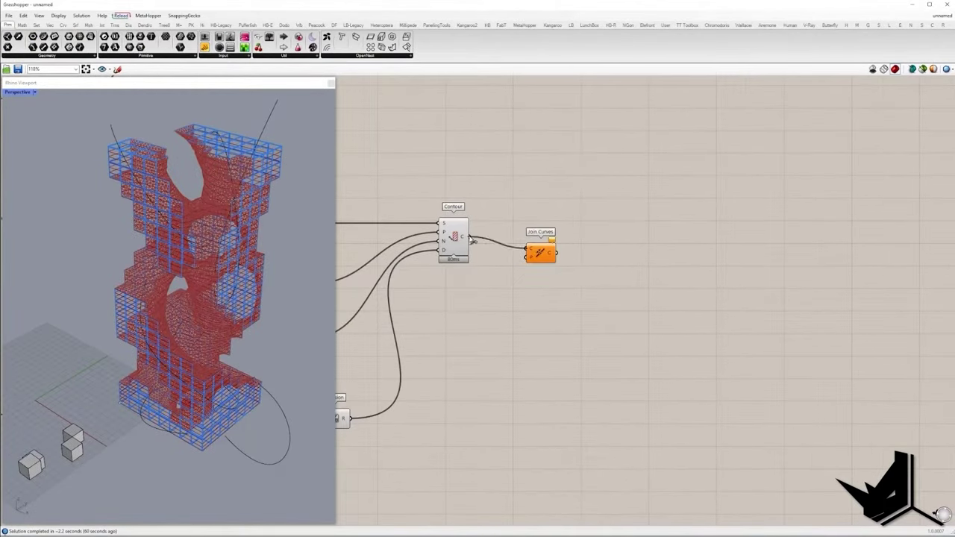
pyautogui.scroll(3, 537, 240)
# Add Polyline Collapse after Join Curves to remove short segments from the joined contours.
pyautogui.scroll(8, 168, 298)
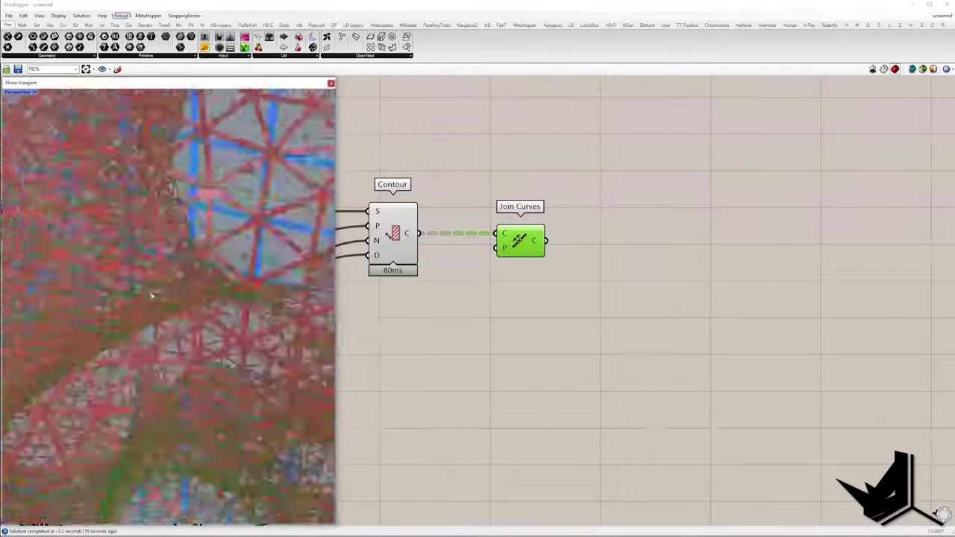
pyautogui.moveTo(194, 299); pyautogui.dragTo(200, 308, button='right')
pyautogui.scroll(10, 200, 308)
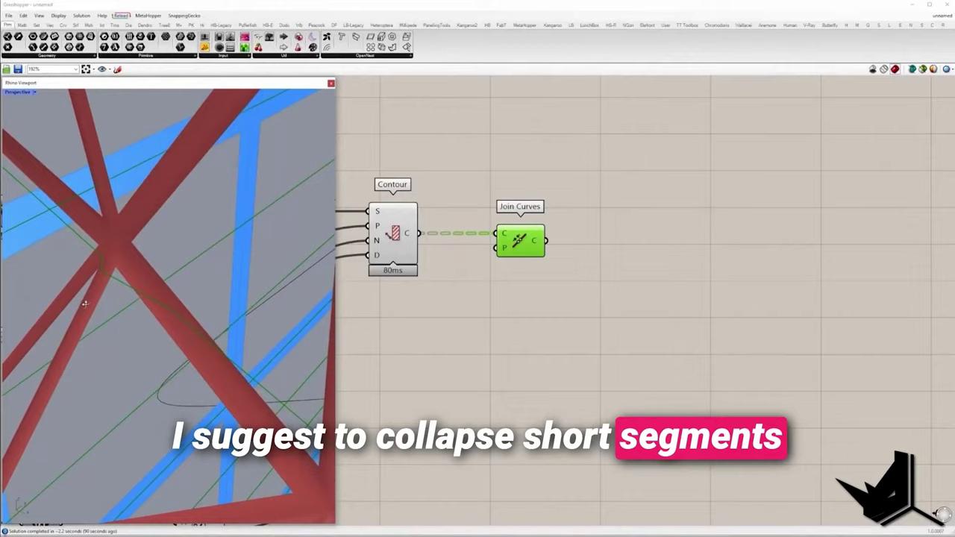
pyautogui.scroll(-2, 178, 282)
pyautogui.click(616, 295)
pyautogui.write('colla')
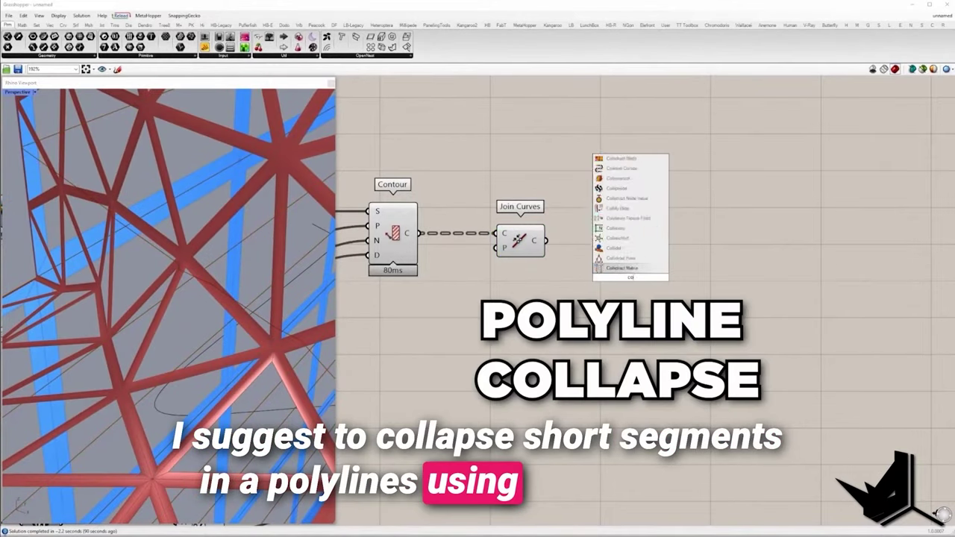
pyautogui.press('Return')
pyautogui.moveTo(546, 240); pyautogui.dragTo(727, 250)
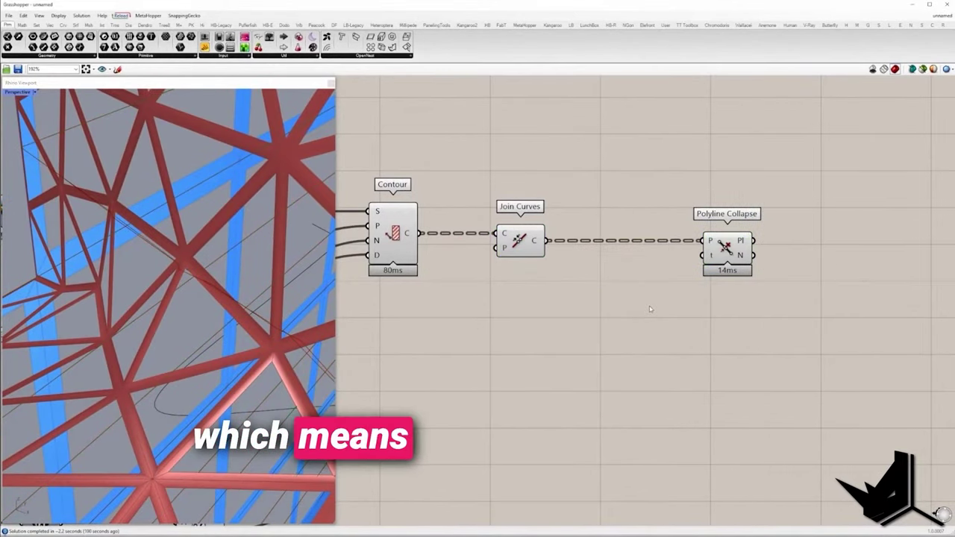
# Give Polyline Collapse a Tolerance slider ranging up to 1.00 and set it to 0.20.
pyautogui.doubleClick(648, 302)
pyautogui.write('0<1.00')
pyautogui.press('Return')
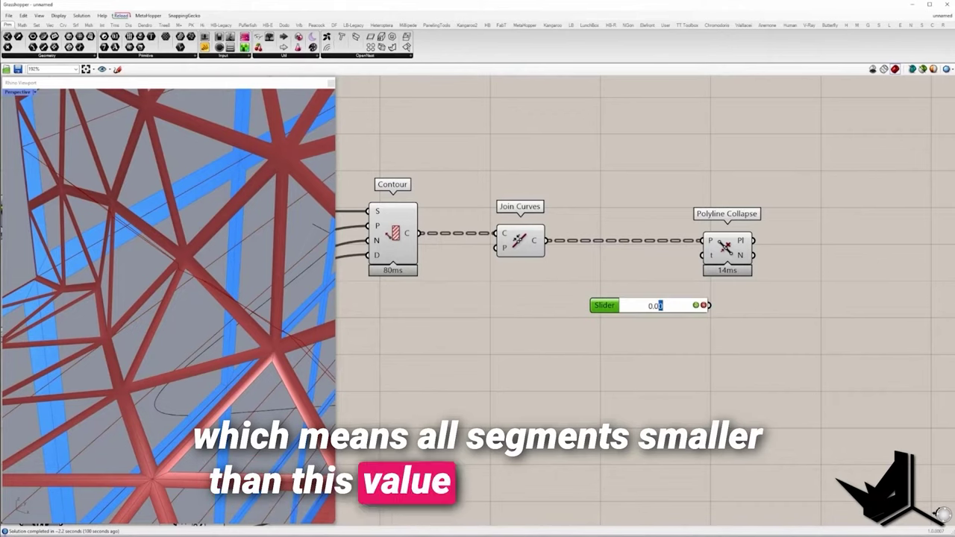
pyautogui.moveTo(725, 246); pyautogui.dragTo(755, 246)
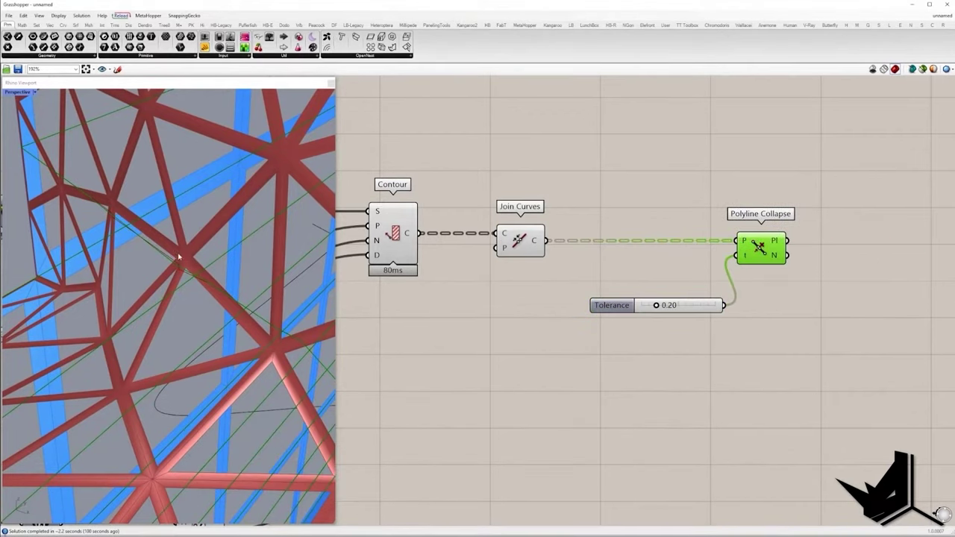
# Capture a screenshot of one frame node in the viewport and circle the short contour segment in red.
pyautogui.press('Print')
pyautogui.moveTo(137, 222); pyautogui.dragTo(222, 302)
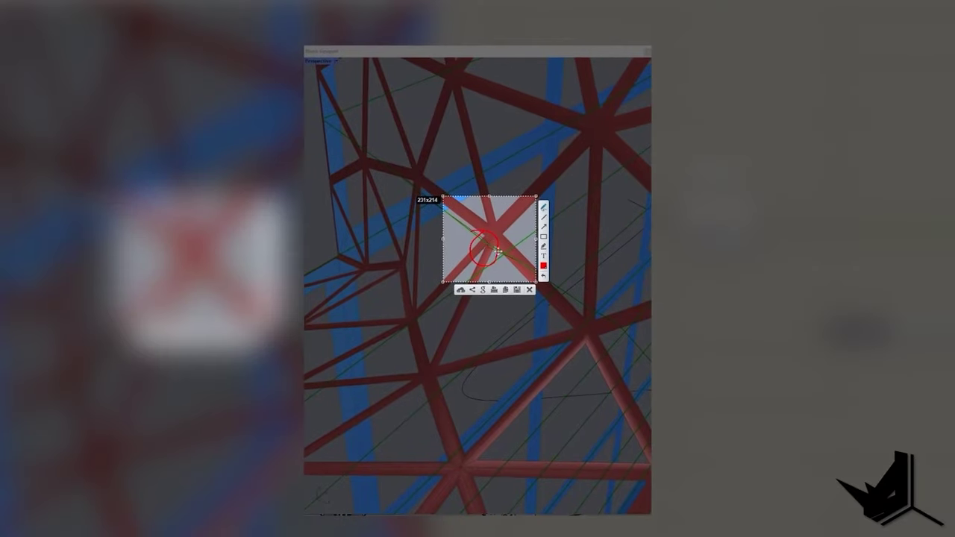
pyautogui.hotkey('ctrl', 'c')
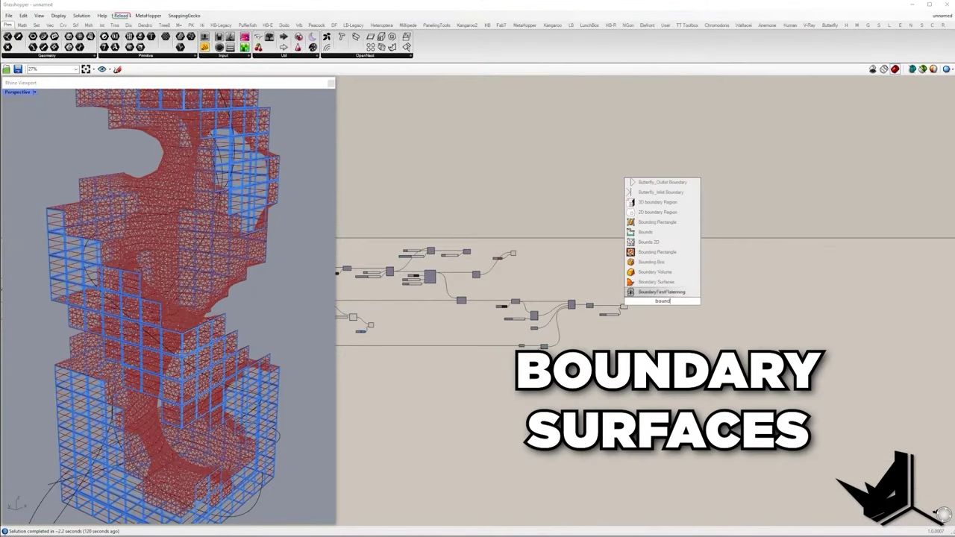
# Turn the collapsed polylines into floors with Boundary Surfaces and switch the inner frame's colour swatch to white.
pyautogui.moveTo(657, 300); pyautogui.dragTo(629, 306)
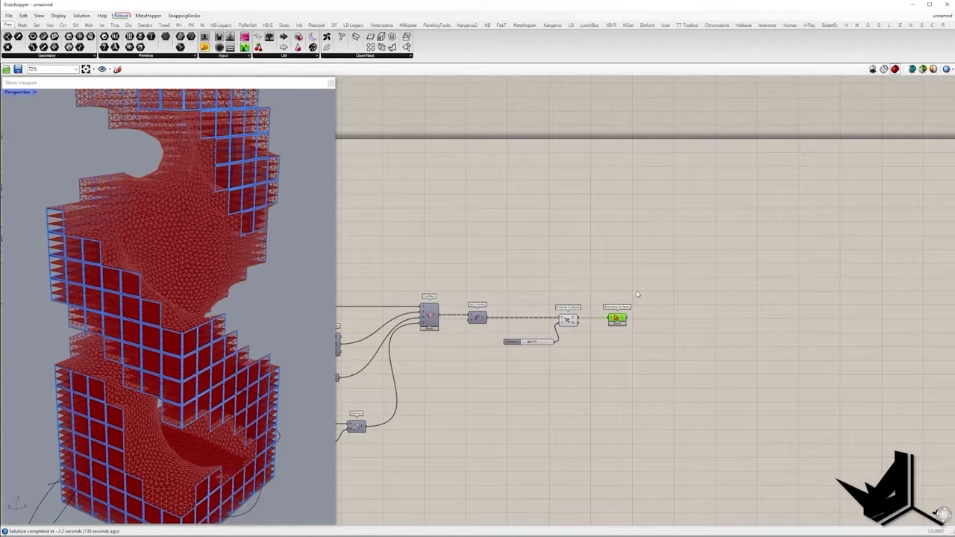
pyautogui.scroll(3, 798, 338)
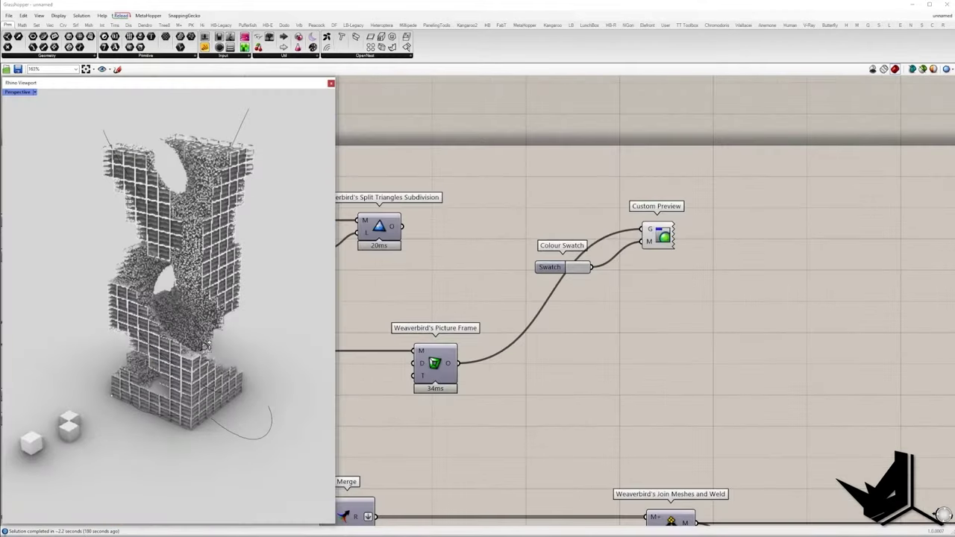
# Connect the Split Triangles Subdivision output to the inner Picture Frame in place of the TriRemesh mesh.
pyautogui.scroll(-2, 168, 299)
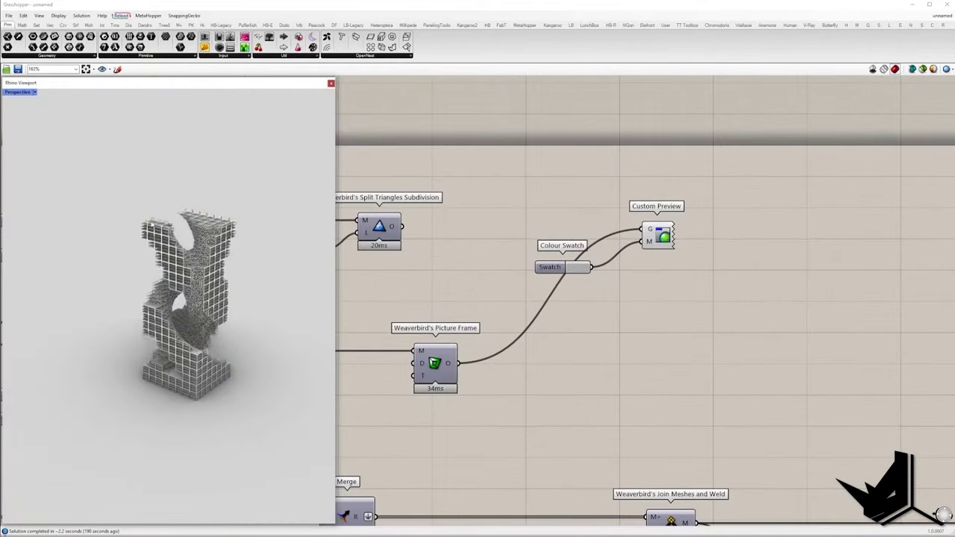
pyautogui.scroll(3, 152, 224)
pyautogui.moveTo(152, 223); pyautogui.dragTo(247, 246, button='right')
pyautogui.scroll(4, 177, 255)
pyautogui.scroll(-6, 176, 255)
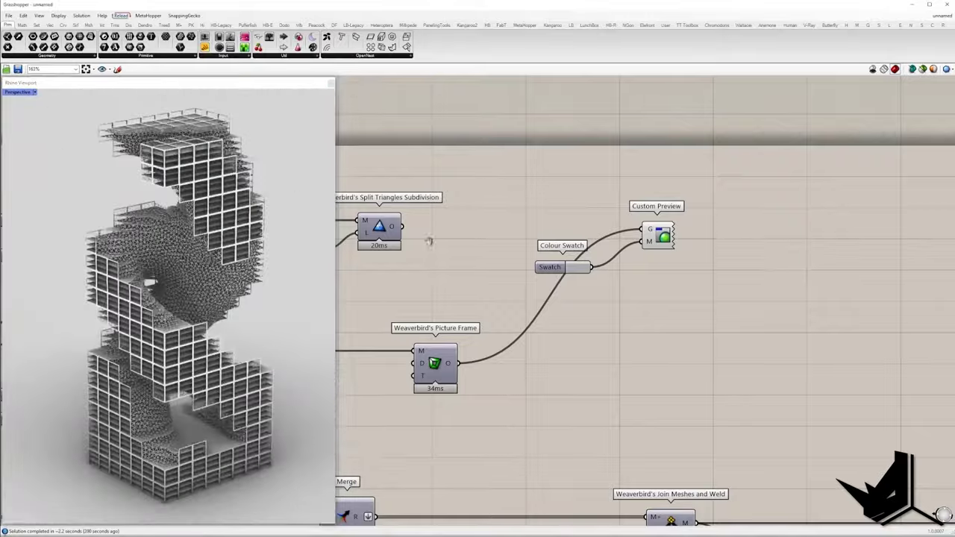
pyautogui.moveTo(429, 241); pyautogui.dragTo(604, 232, button='right')
pyautogui.scroll(-1, 604, 232)
pyautogui.scroll(5, 191, 183)
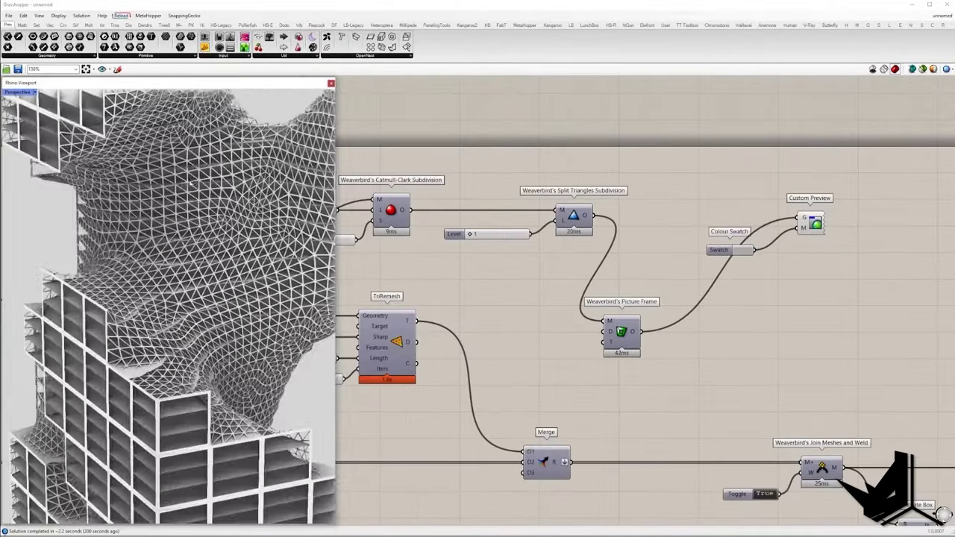
# Swap the inner Picture Frame's mesh input to the Catmull-Clark output, followed by TriRemesh's D output.
pyautogui.keyDown('ctrl'); pyautogui.moveTo(603, 320); pyautogui.dragTo(424, 336); pyautogui.keyUp('ctrl')
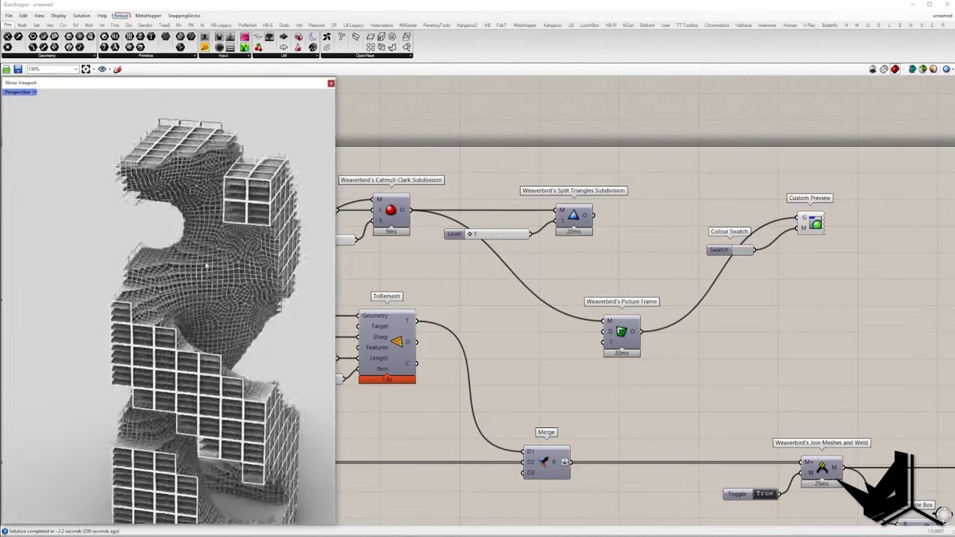
pyautogui.scroll(5, 229, 248)
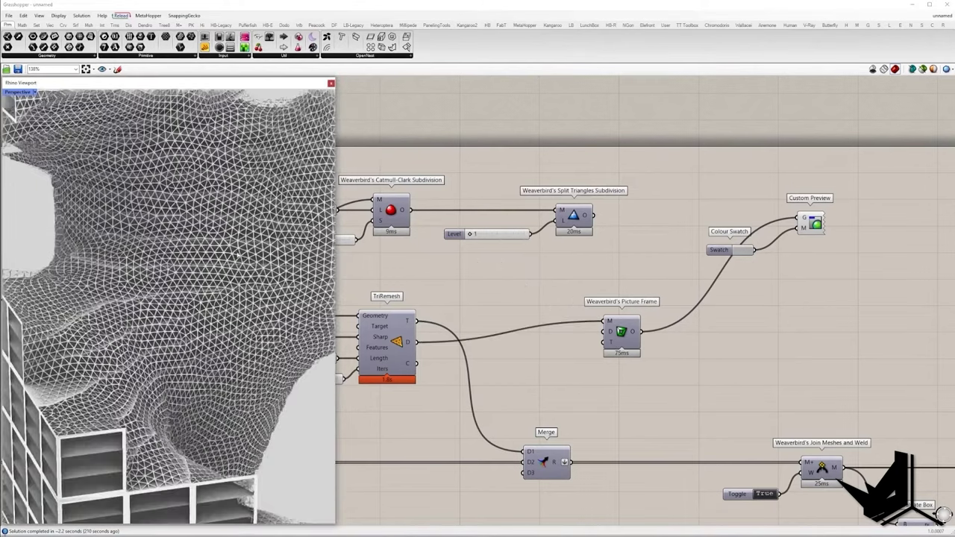
# Thicken the outer picture frame with Weaverbird's Mesh Thicken at Distance 0.050, previewed with a white colour swatch.
pyautogui.scroll(-5, 211, 249)
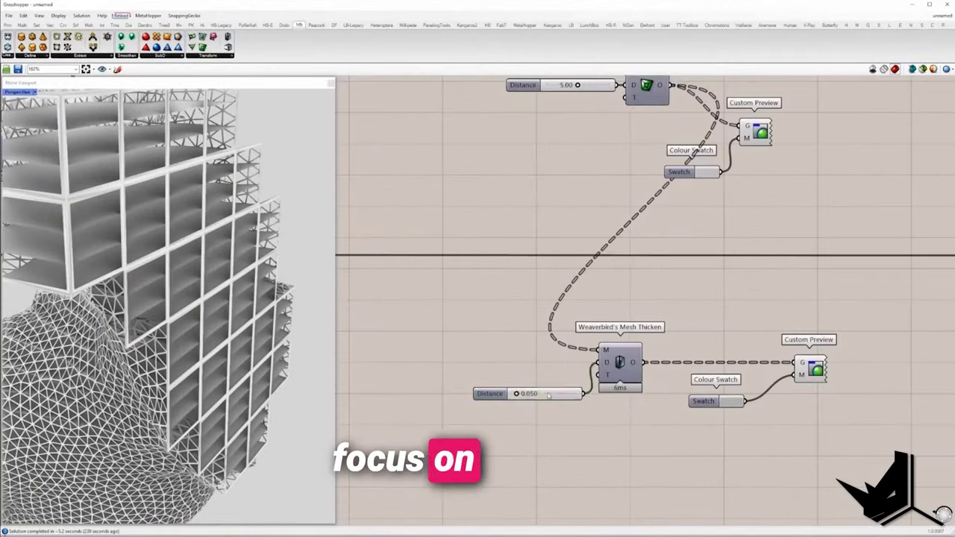
pyautogui.click(533, 394)
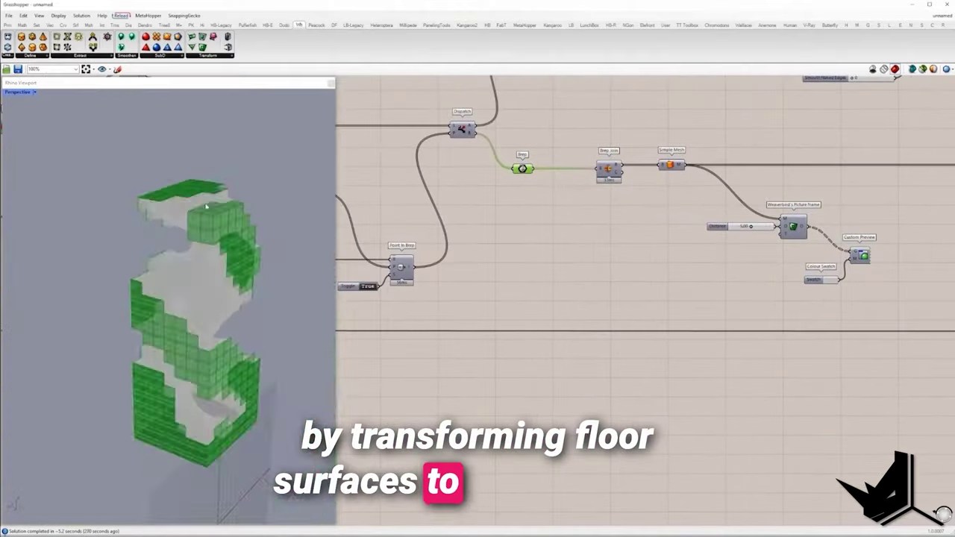
# Convert the outer-face Breps to curves and add Offset Curve with a Negative component driving its distance.
pyautogui.doubleClick(487, 306)
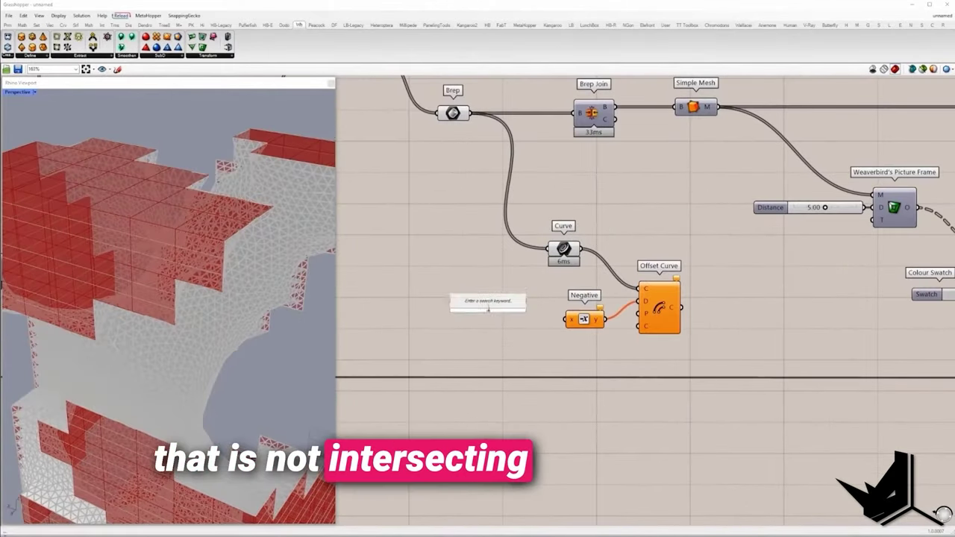